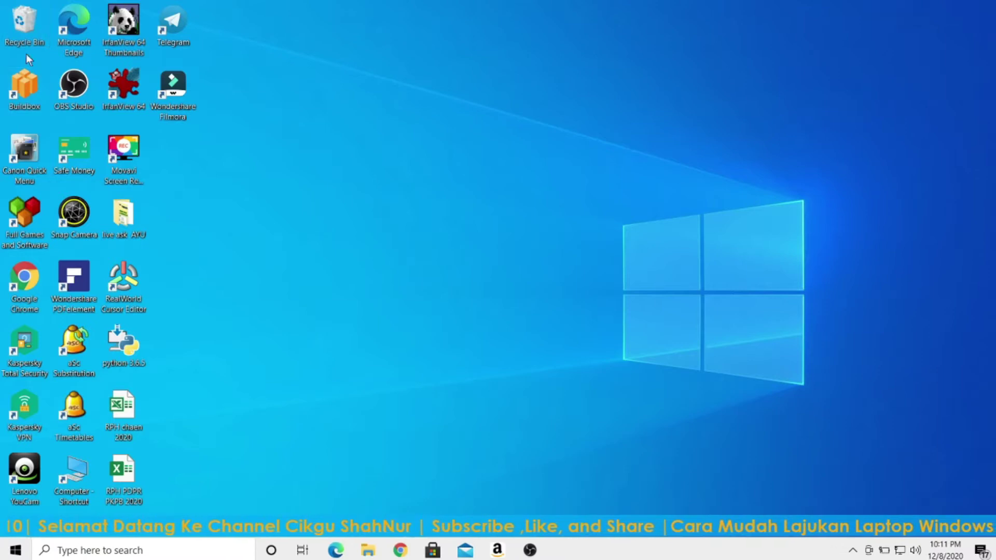
- Open the Recycle Bin from the desktop
{"action": "double_click", "coordinate": [24, 23]}
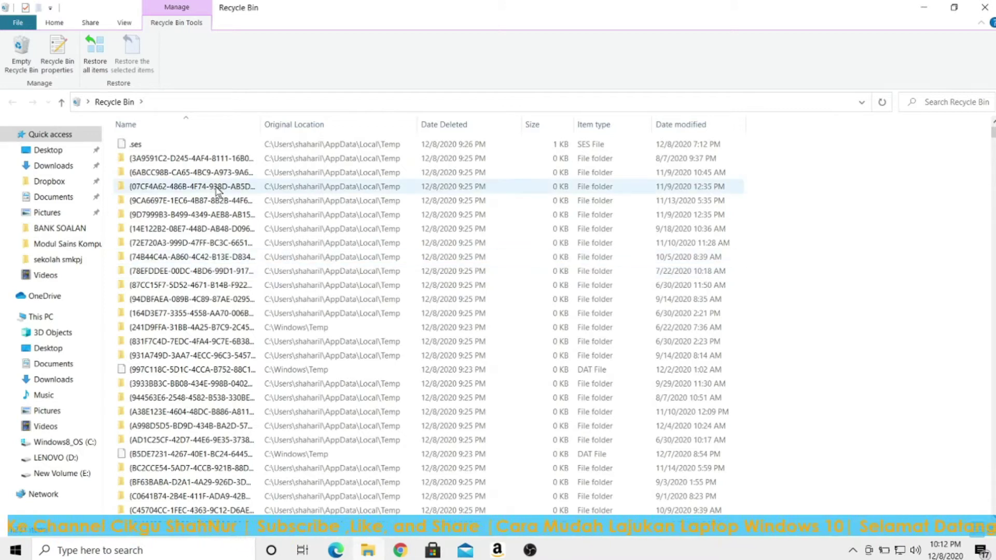
{"action": "key", "text": "ctrl+a"}
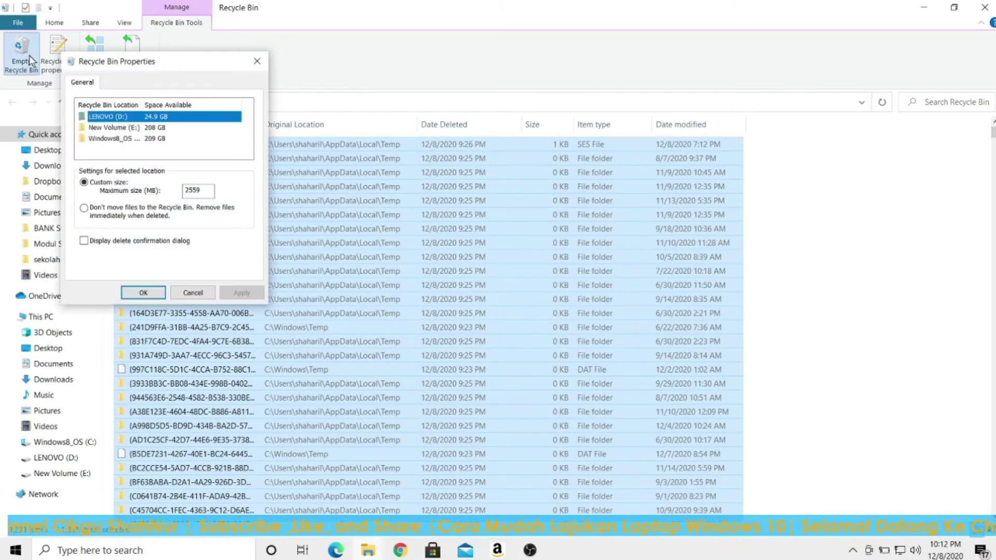
{"action": "left_click", "coordinate": [193, 294]}
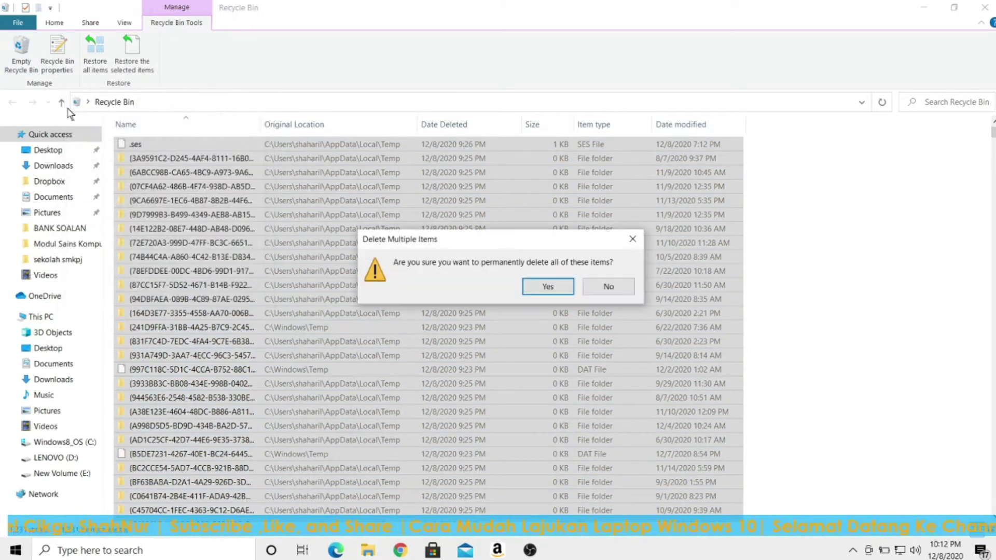
{"action": "left_click", "coordinate": [601, 288]}
{"action": "left_click_drag", "start_coordinate": [565, 271], "coordinate": [320, 368]}
{"action": "left_click", "coordinate": [320, 368]}
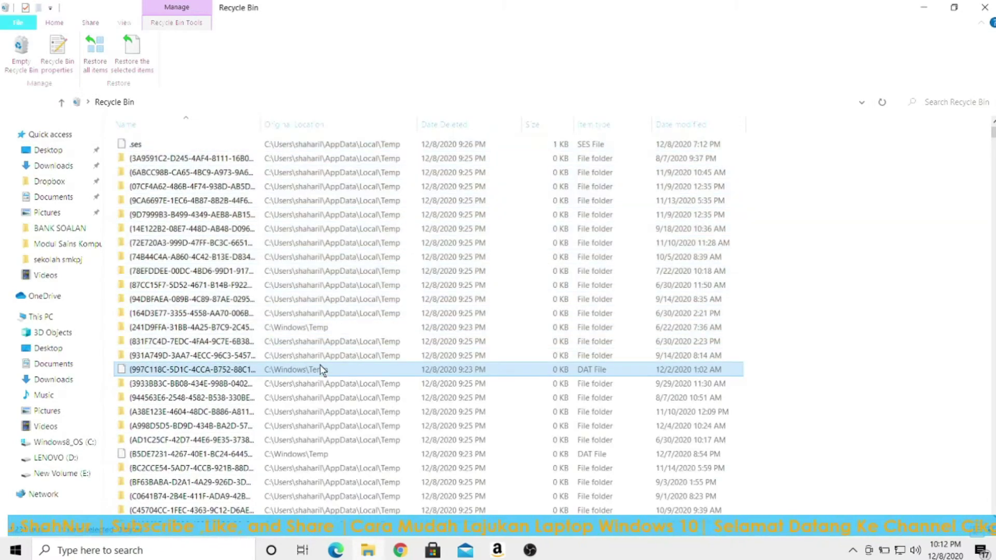
- Select all items in the Recycle Bin and permanently delete them by emptying it
{"action": "key", "text": "ctrl+a"}
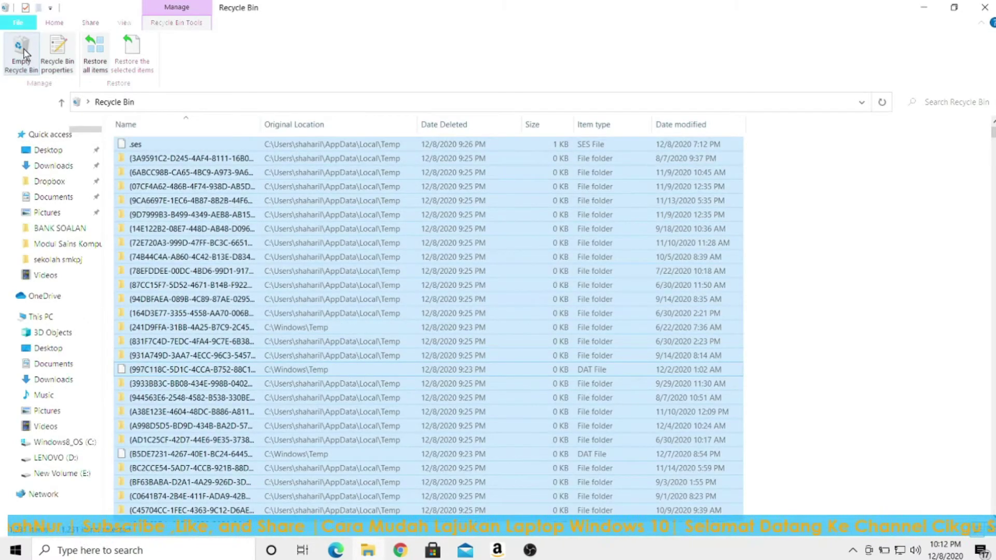
{"action": "left_click", "coordinate": [24, 49]}
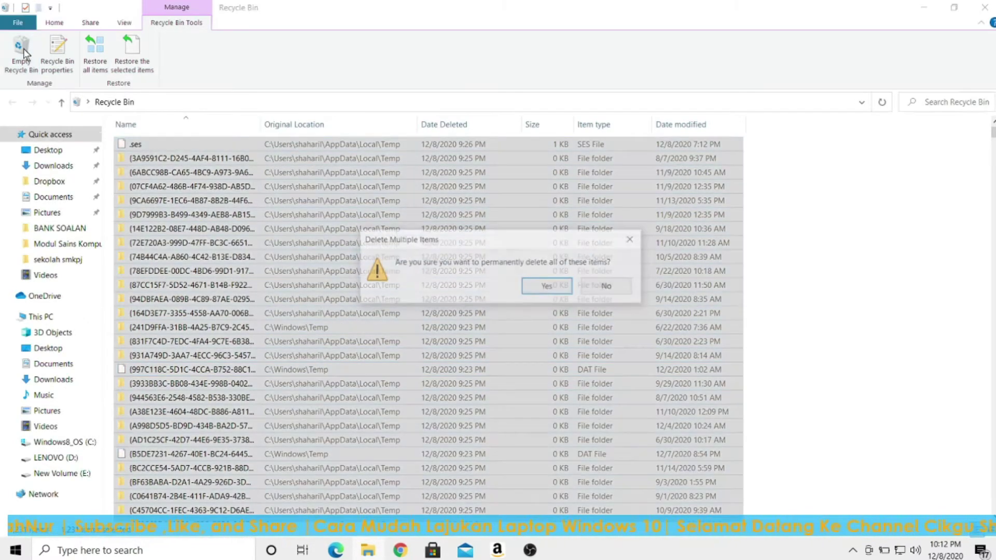
{"action": "left_click", "coordinate": [548, 290]}
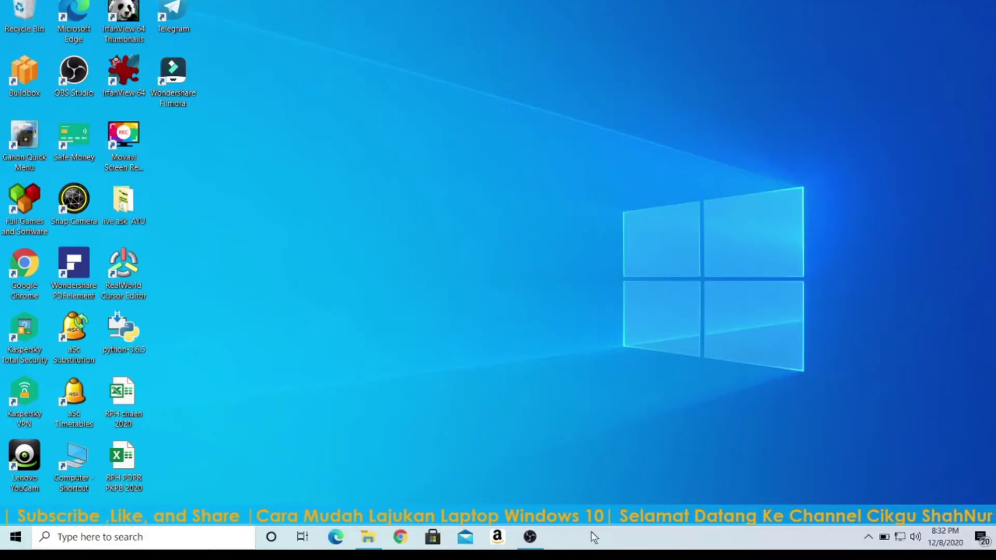
- Open Task Manager and show the list of startup programs
{"action": "right_click", "coordinate": [593, 537]}
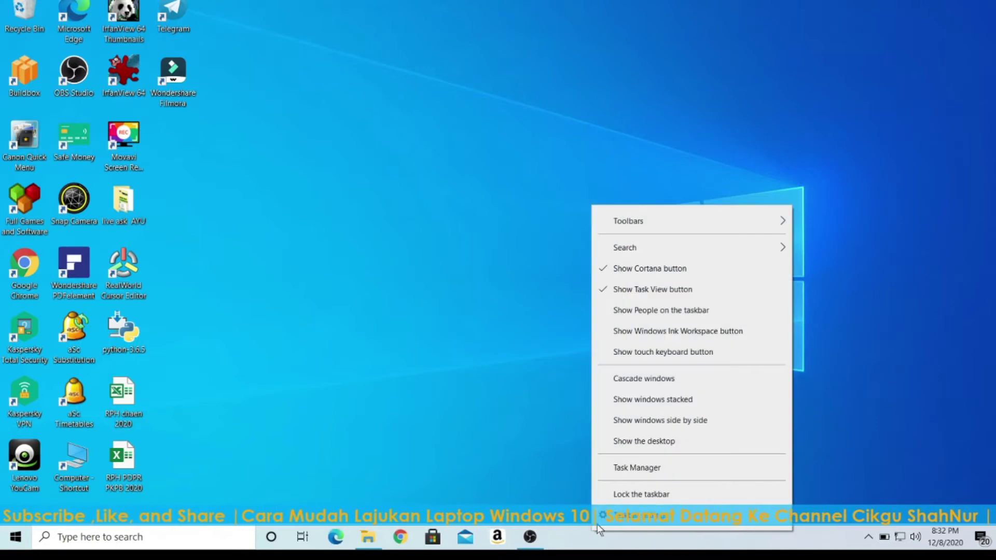
{"action": "left_click", "coordinate": [633, 468]}
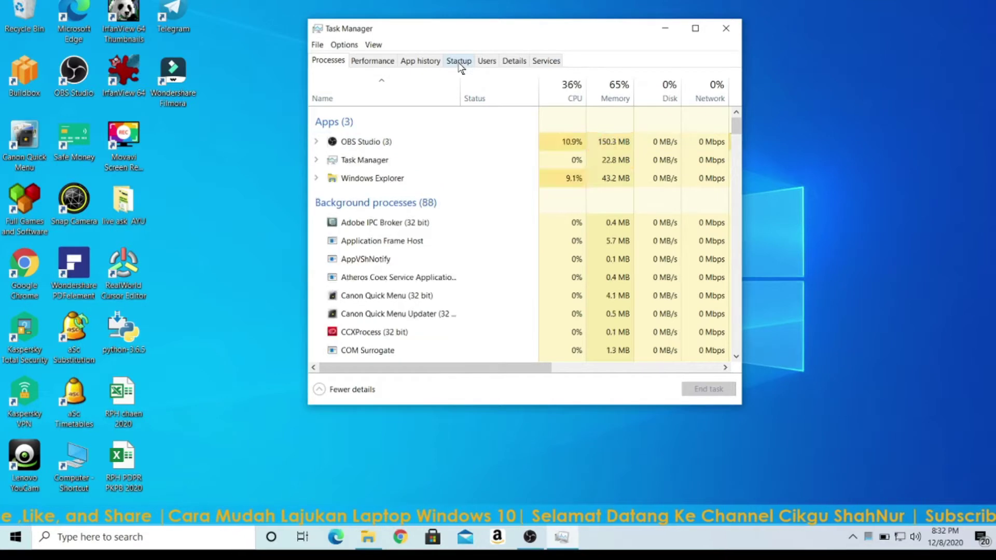
{"action": "left_click", "coordinate": [459, 64]}
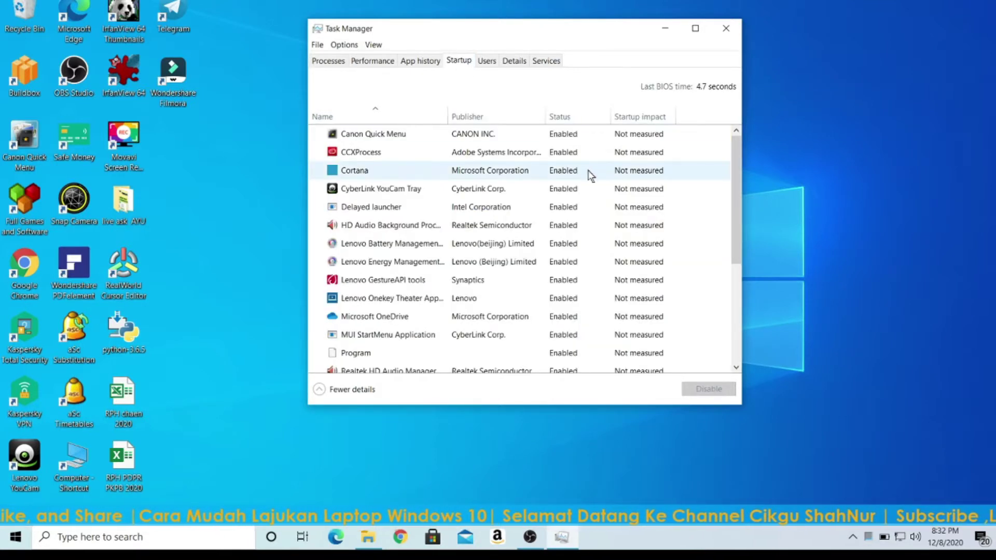
- Disable Canon Quick Menu, CCXProcess, Cortana and CyberLink YouCam Tray as startup programs
{"action": "left_click", "coordinate": [570, 136]}
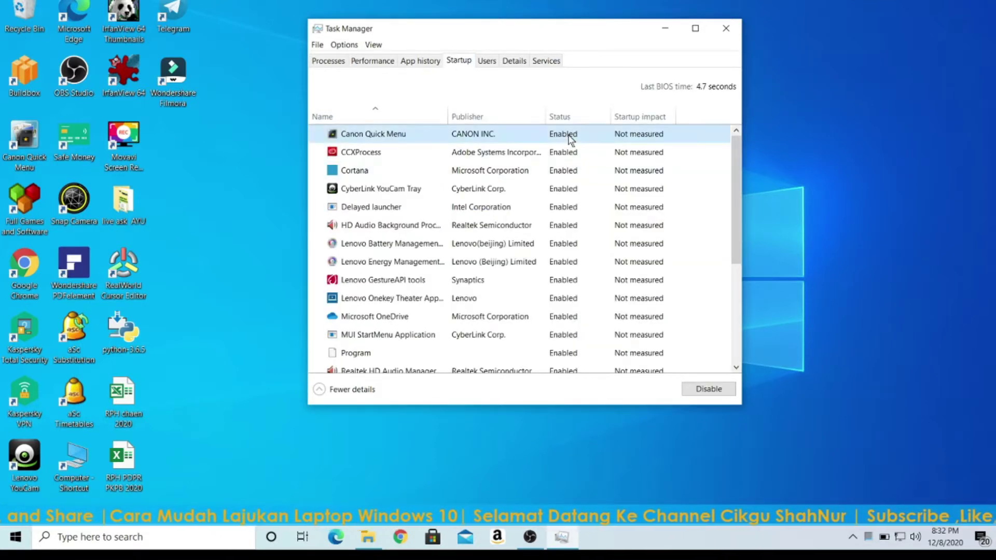
{"action": "left_click", "coordinate": [706, 388]}
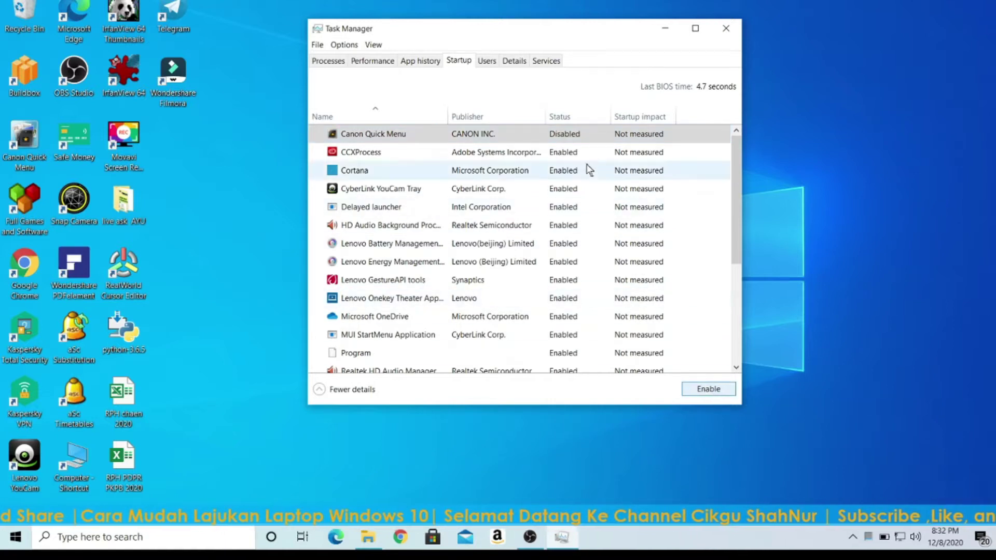
{"action": "left_click", "coordinate": [574, 154]}
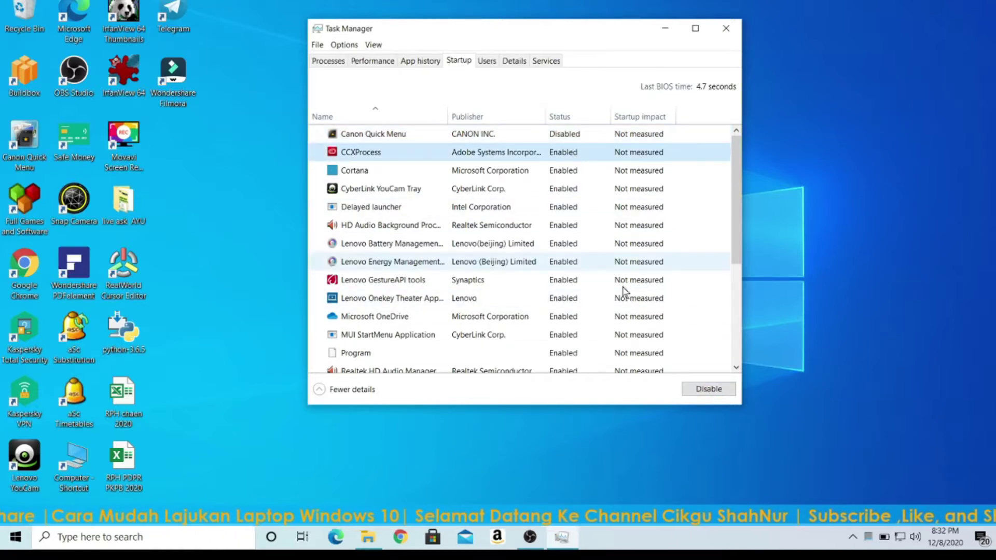
{"action": "left_click", "coordinate": [698, 393]}
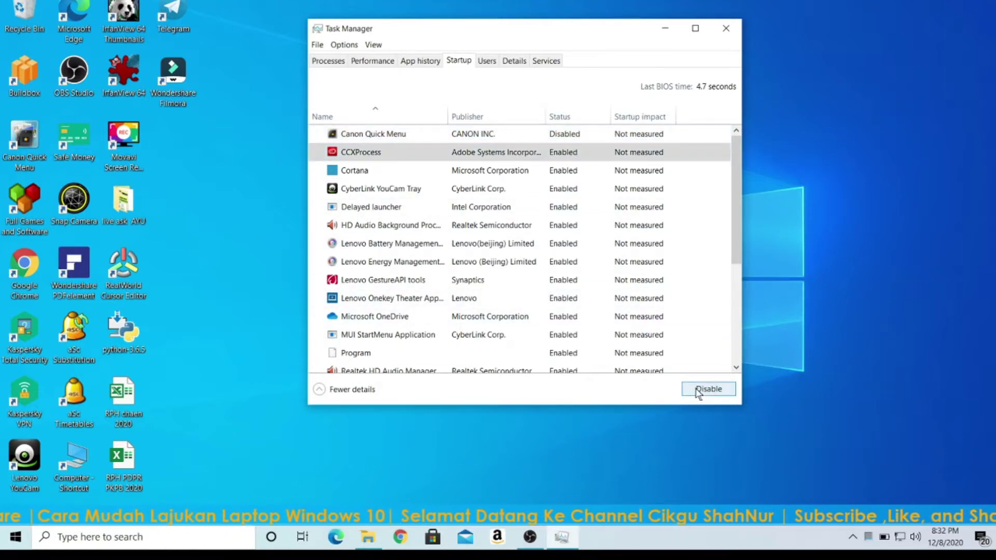
{"action": "left_click", "coordinate": [569, 171]}
{"action": "left_click", "coordinate": [706, 388]}
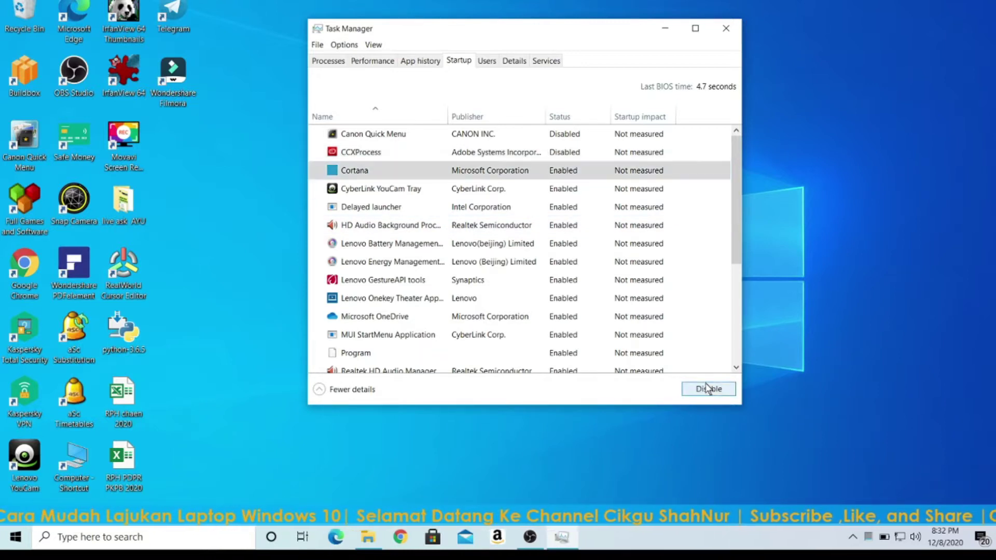
{"action": "left_click", "coordinate": [557, 191]}
{"action": "left_click", "coordinate": [706, 390]}
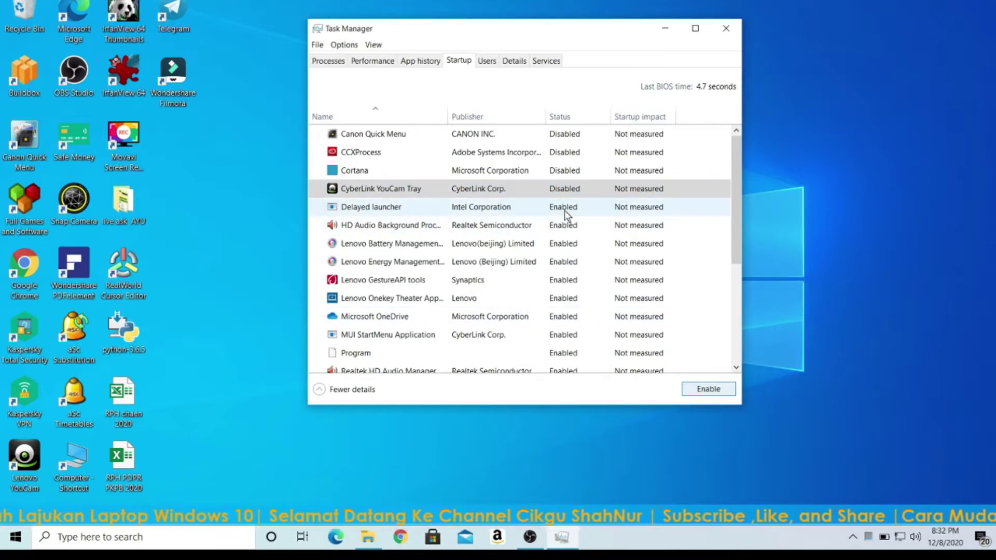
- Try disabling Lenovo GestureAPI tools as a startup program
{"action": "left_click", "coordinate": [575, 284]}
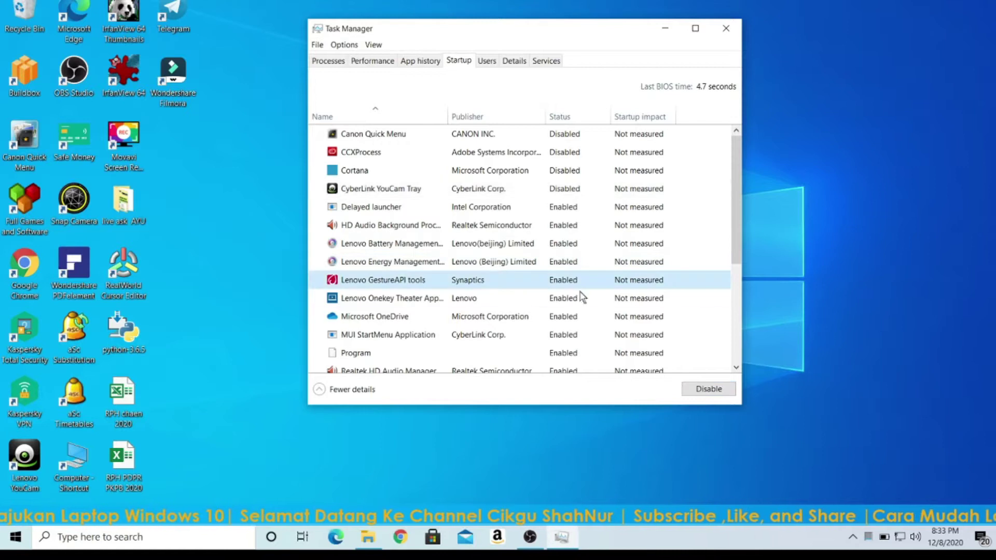
{"action": "left_click", "coordinate": [708, 389]}
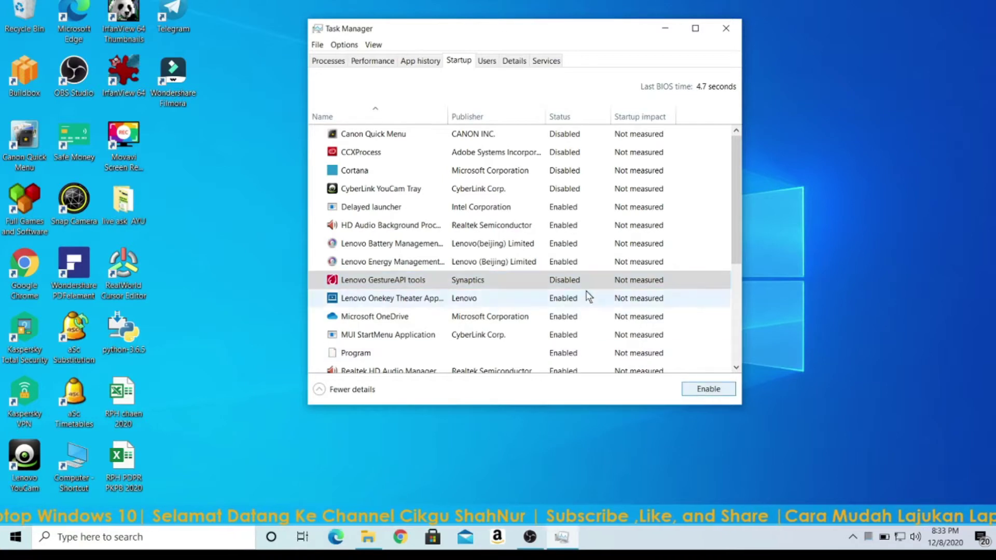
- Disable Microsoft OneDrive as a startup program
{"action": "left_click", "coordinate": [572, 319]}
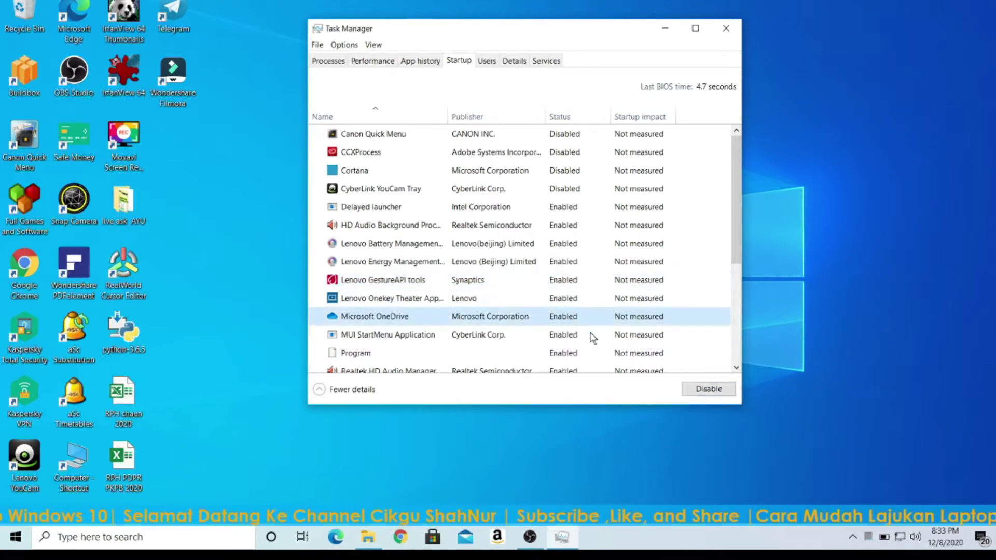
{"action": "left_click", "coordinate": [707, 389]}
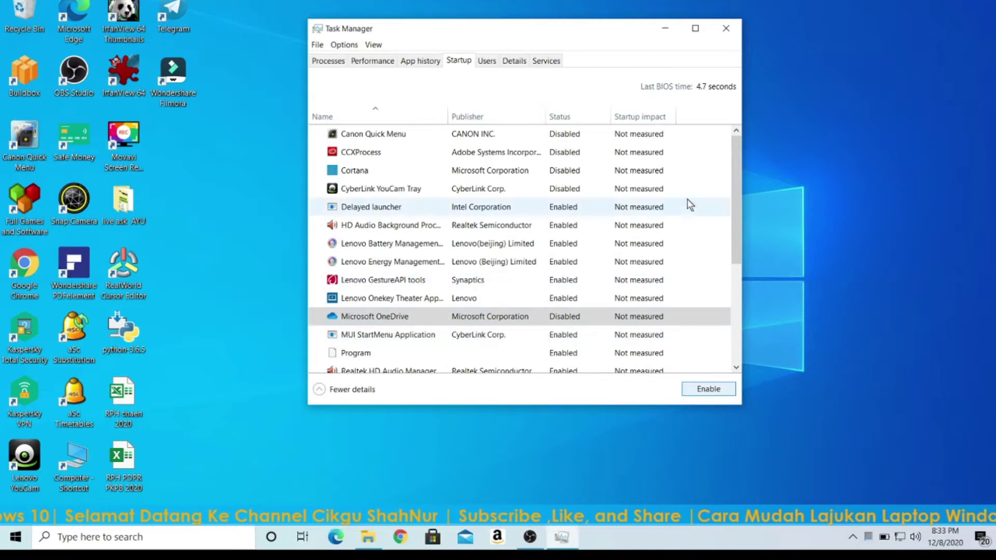
- Enable Skype and Snap Camera as startup programs and set both back to disabled
{"action": "left_click_drag", "start_coordinate": [736, 198], "coordinate": [734, 286]}
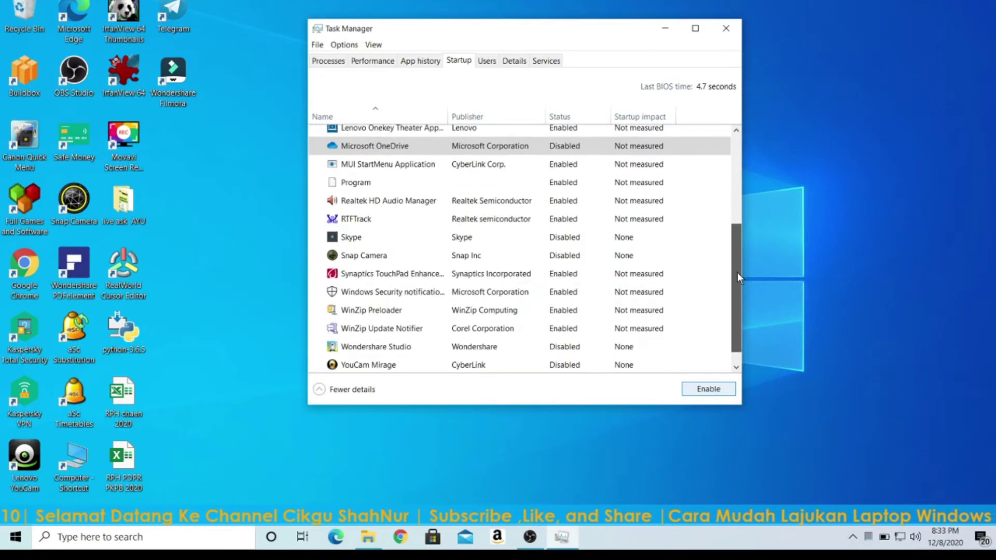
{"action": "left_click", "coordinate": [561, 242]}
{"action": "left_click", "coordinate": [703, 392]}
{"action": "left_click", "coordinate": [571, 258]}
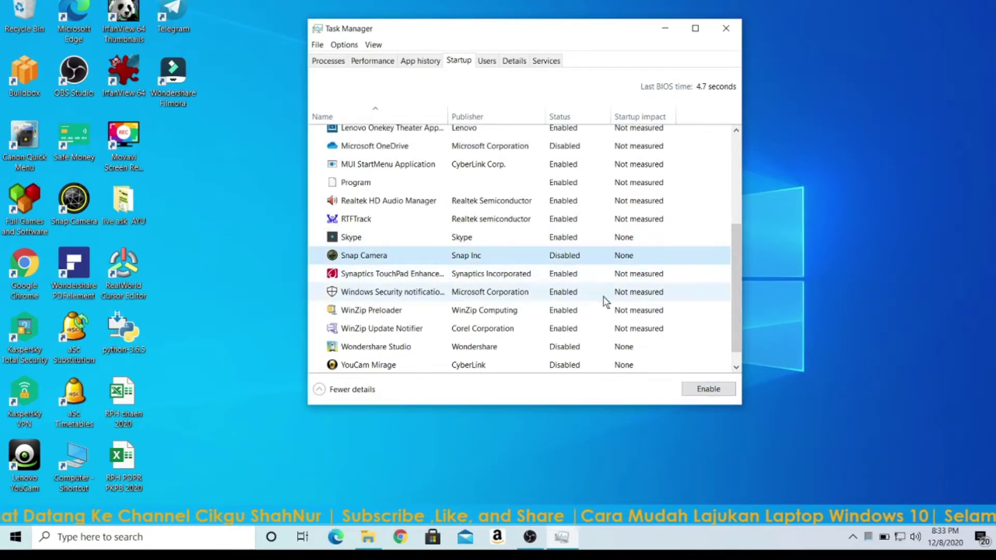
{"action": "left_click", "coordinate": [708, 390]}
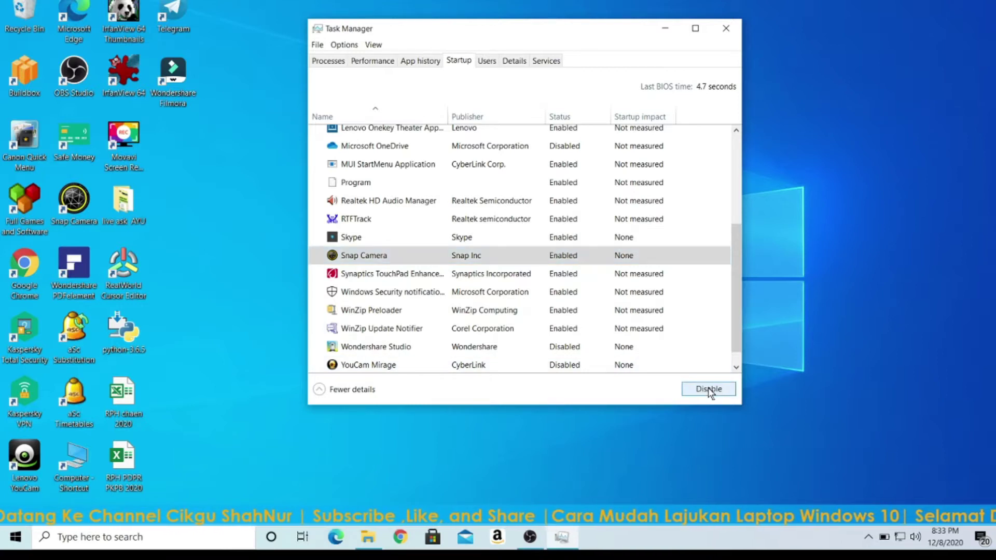
{"action": "left_click", "coordinate": [709, 390]}
{"action": "left_click", "coordinate": [553, 238]}
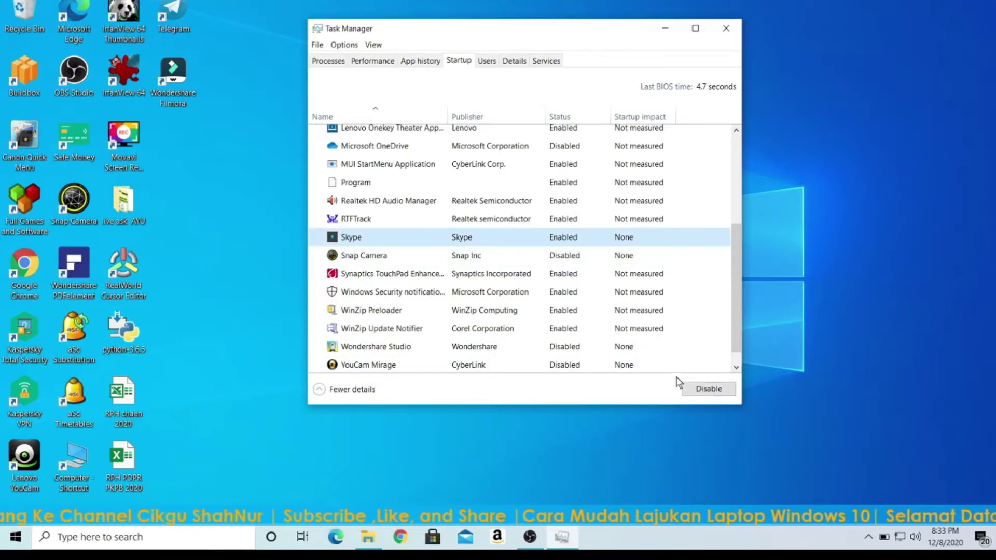
{"action": "left_click", "coordinate": [698, 391]}
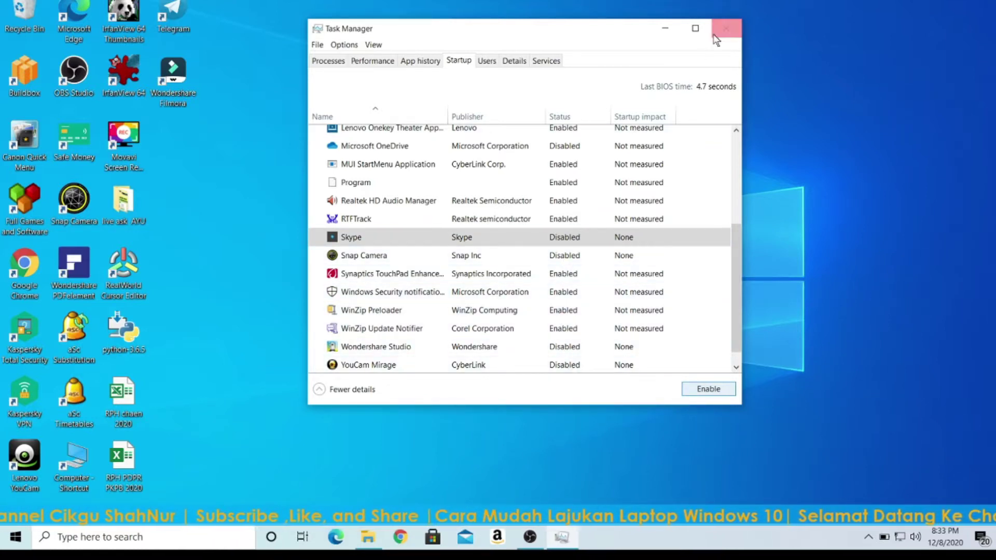
- Close Task Manager and search Windows for "notific" to open the settings for turning app notifications on or off
{"action": "left_click", "coordinate": [726, 30]}
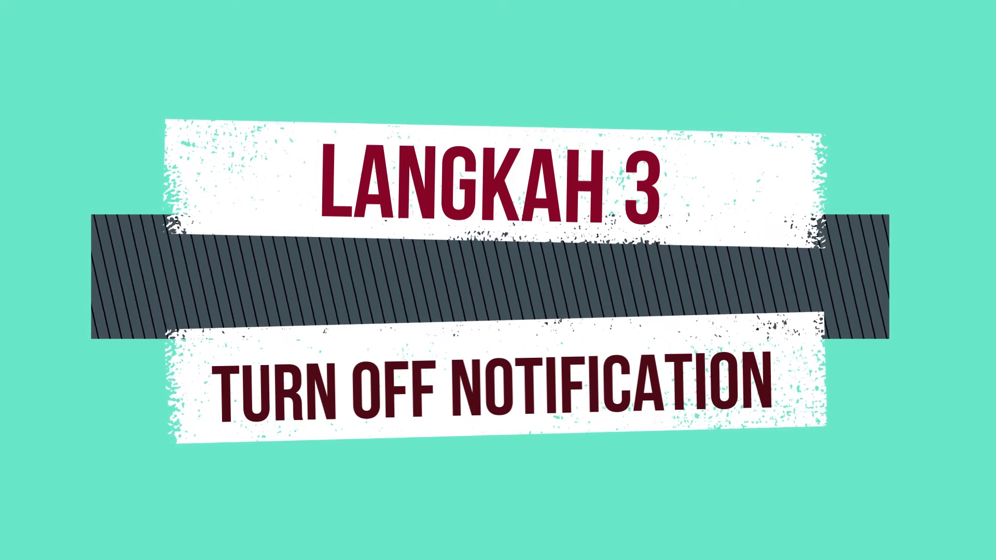
{"action": "left_click", "coordinate": [62, 537]}
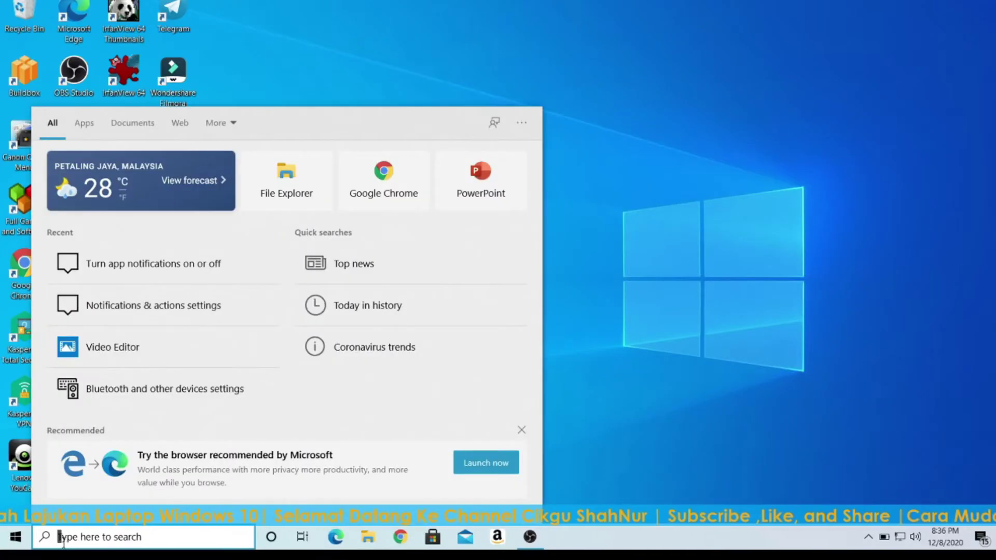
{"action": "type", "text": "notific"}
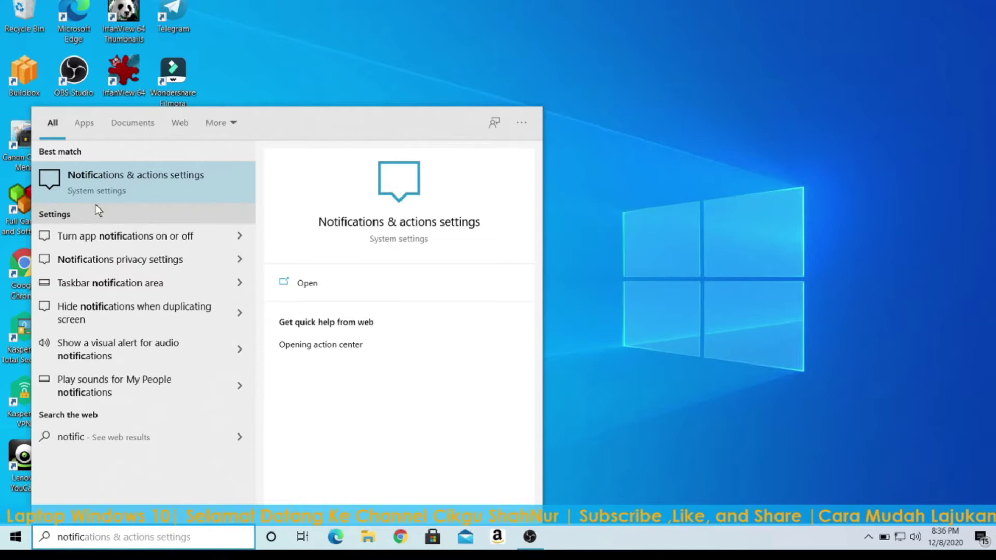
{"action": "left_click", "coordinate": [113, 240]}
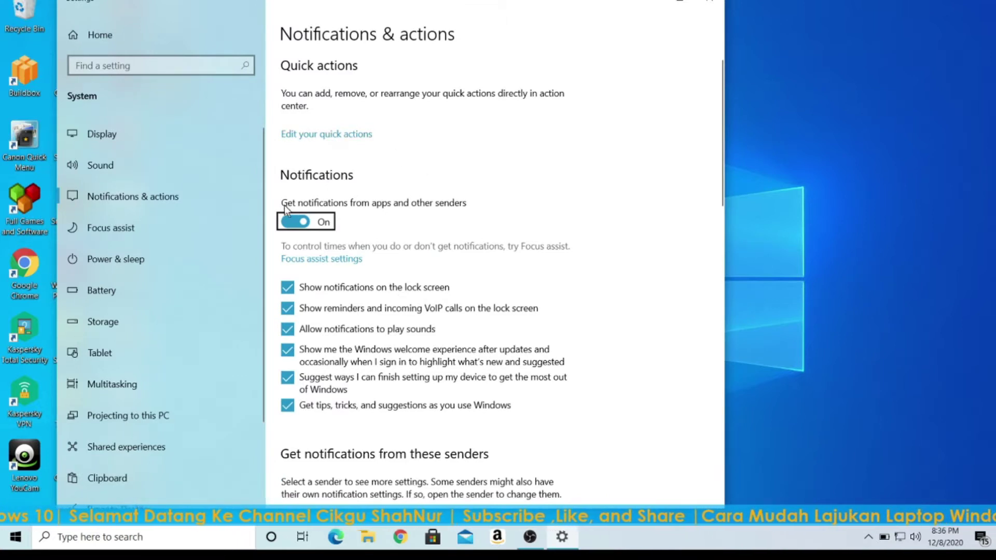
- Turn off tips, tricks and suggestions while using Windows, and turn off notifications from Microsoft Edge
{"action": "scroll", "coordinate": [420, 210], "scroll_direction": "down", "scroll_amount": 12}
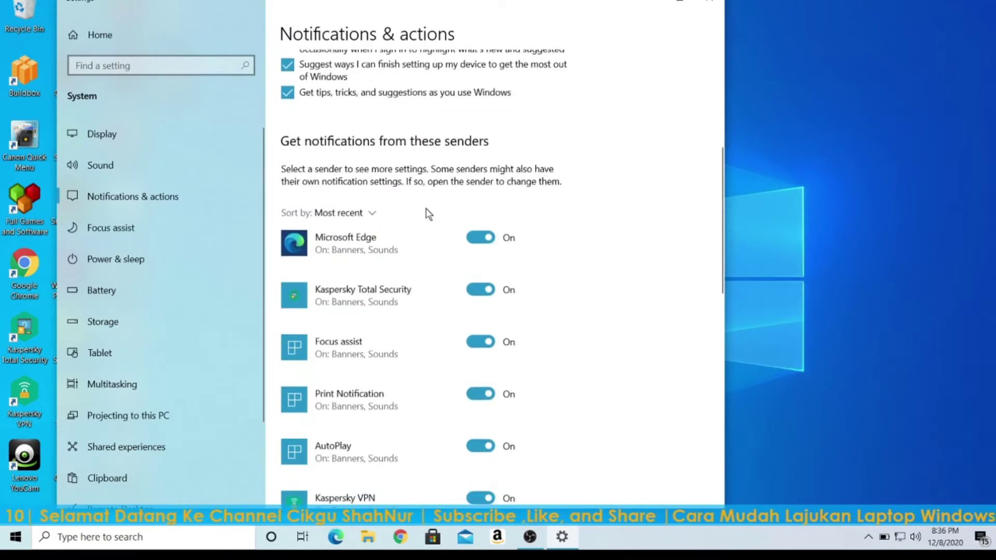
{"action": "scroll", "coordinate": [428, 213], "scroll_direction": "down", "scroll_amount": 5}
{"action": "scroll", "coordinate": [429, 214], "scroll_direction": "up", "scroll_amount": 10}
{"action": "scroll", "coordinate": [429, 215], "scroll_direction": "up", "scroll_amount": 5}
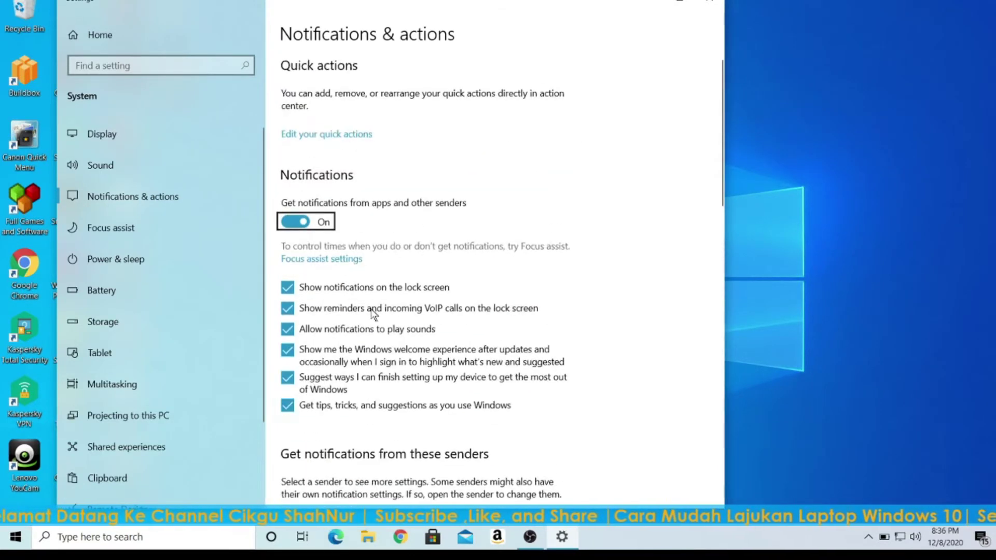
{"action": "left_click", "coordinate": [287, 405]}
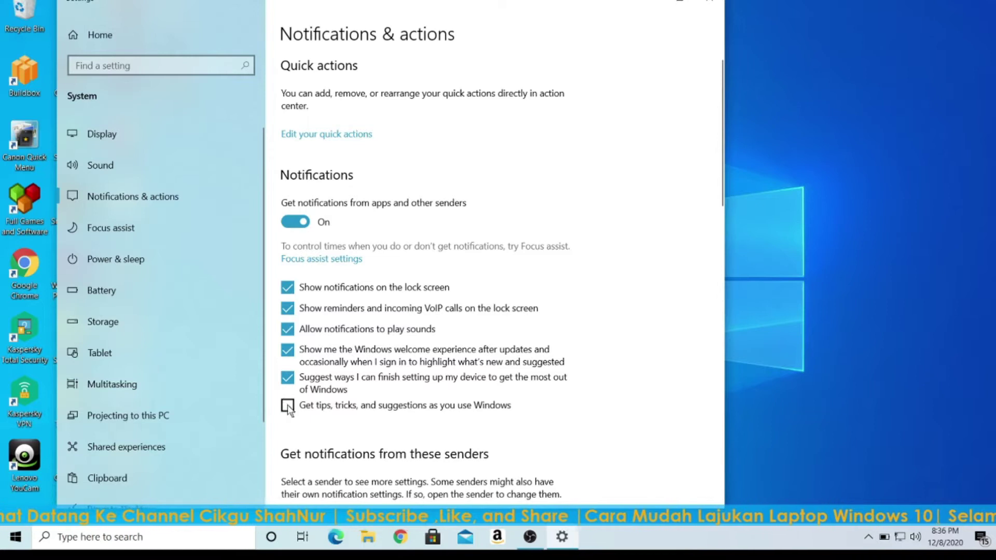
{"action": "scroll", "coordinate": [445, 395], "scroll_direction": "down", "scroll_amount": 5}
{"action": "left_click", "coordinate": [473, 321]}
- Turn off notifications from Google Chrome and Skype in the list of notification senders
{"action": "scroll", "coordinate": [473, 324], "scroll_direction": "down", "scroll_amount": 3}
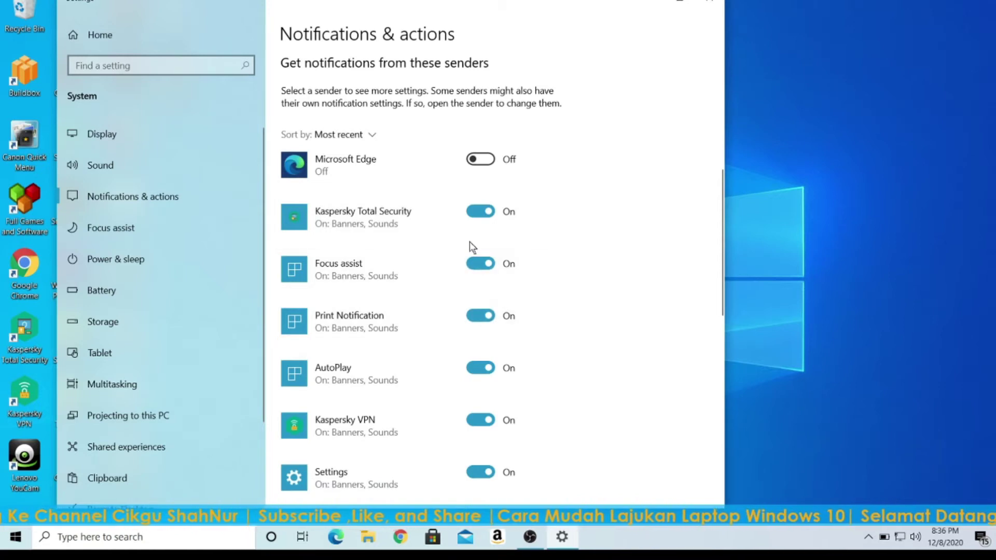
{"action": "scroll", "coordinate": [470, 237], "scroll_direction": "down", "scroll_amount": 5}
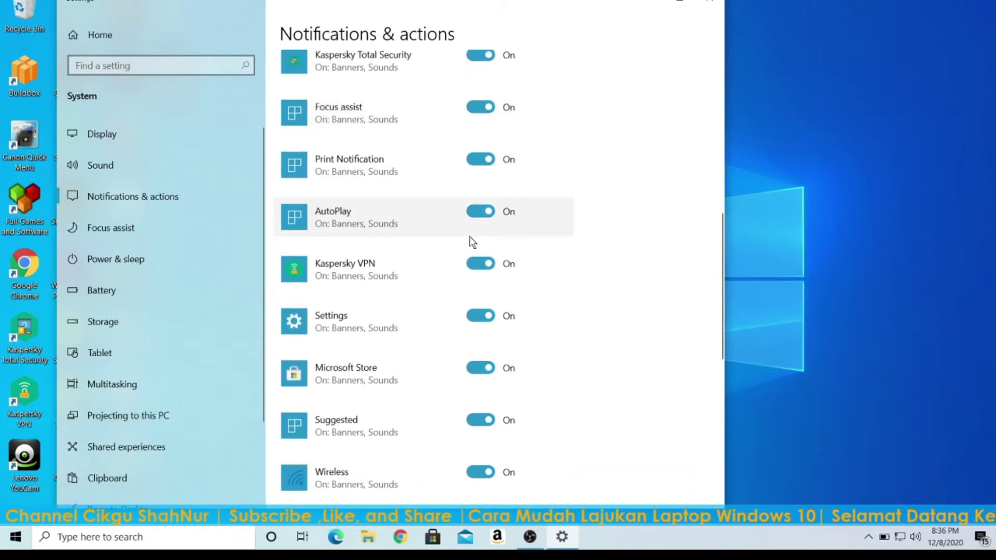
{"action": "scroll", "coordinate": [470, 237], "scroll_direction": "down", "scroll_amount": 3}
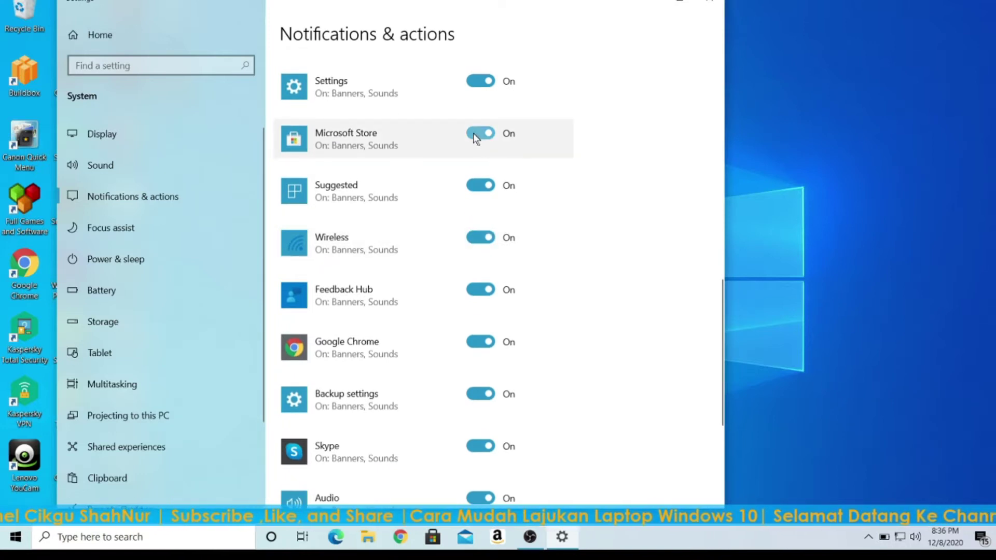
{"action": "left_click", "coordinate": [475, 343]}
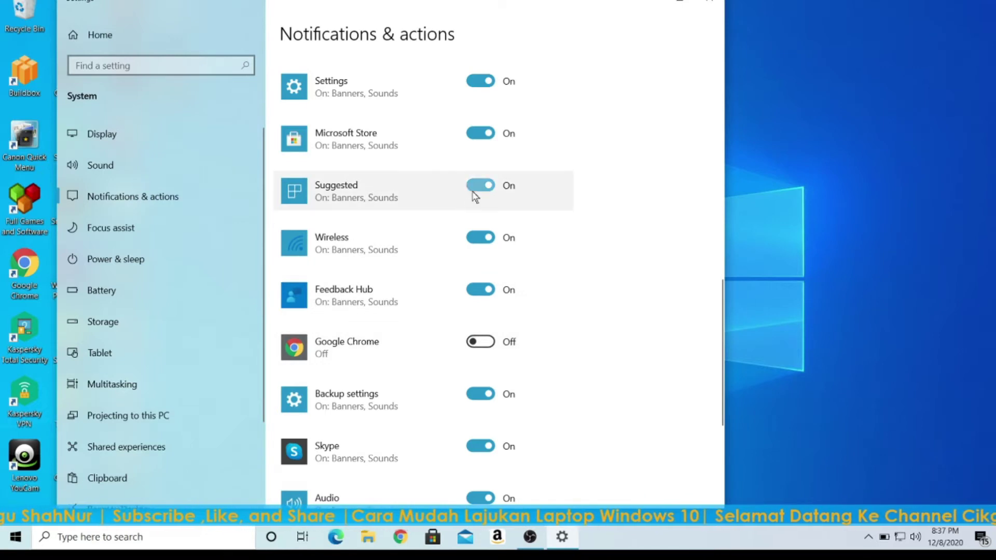
{"action": "scroll", "coordinate": [473, 239], "scroll_direction": "down", "scroll_amount": 3}
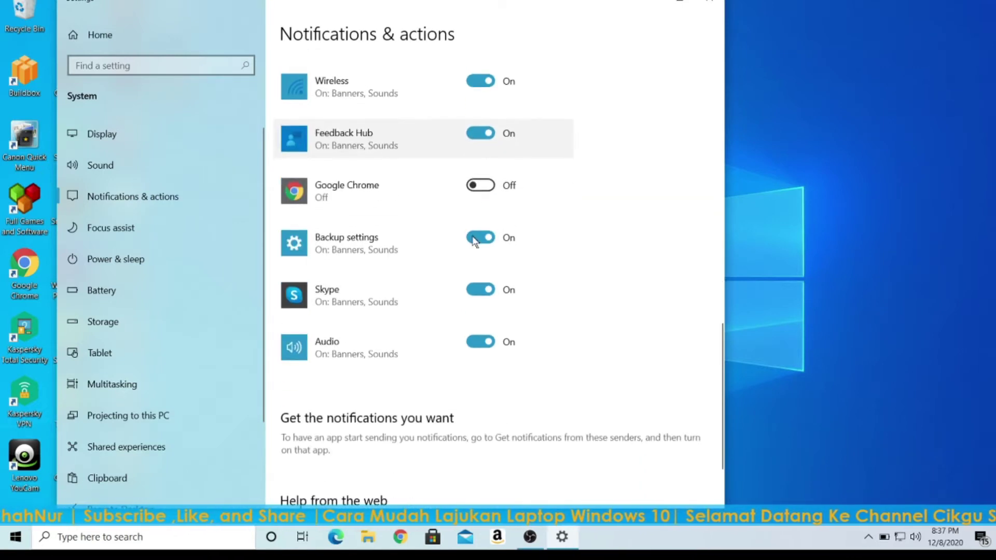
{"action": "left_click", "coordinate": [473, 293]}
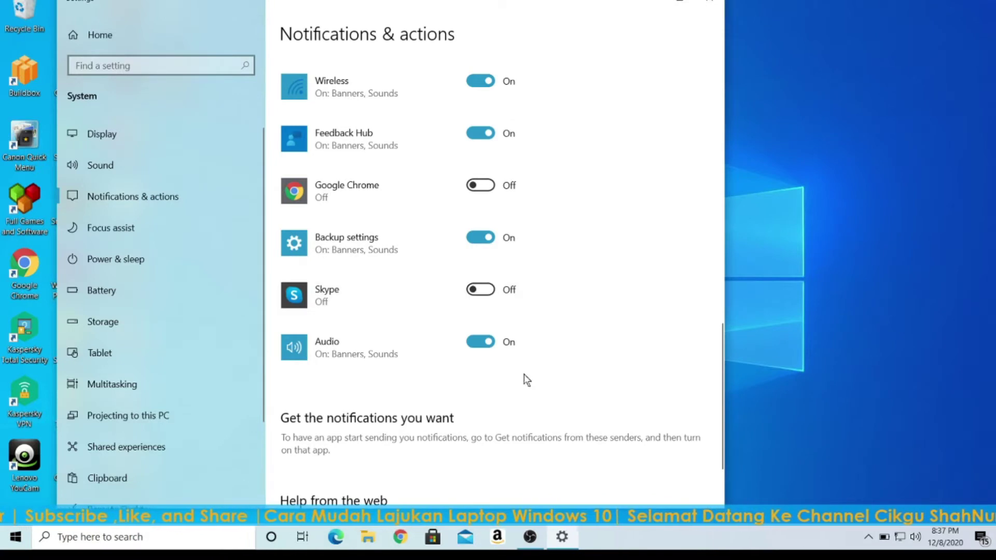
- Turn off notifications from Microsoft Store in the list of notification senders
{"action": "scroll", "coordinate": [524, 374], "scroll_direction": "down", "scroll_amount": 2}
{"action": "scroll", "coordinate": [524, 375], "scroll_direction": "up", "scroll_amount": 7}
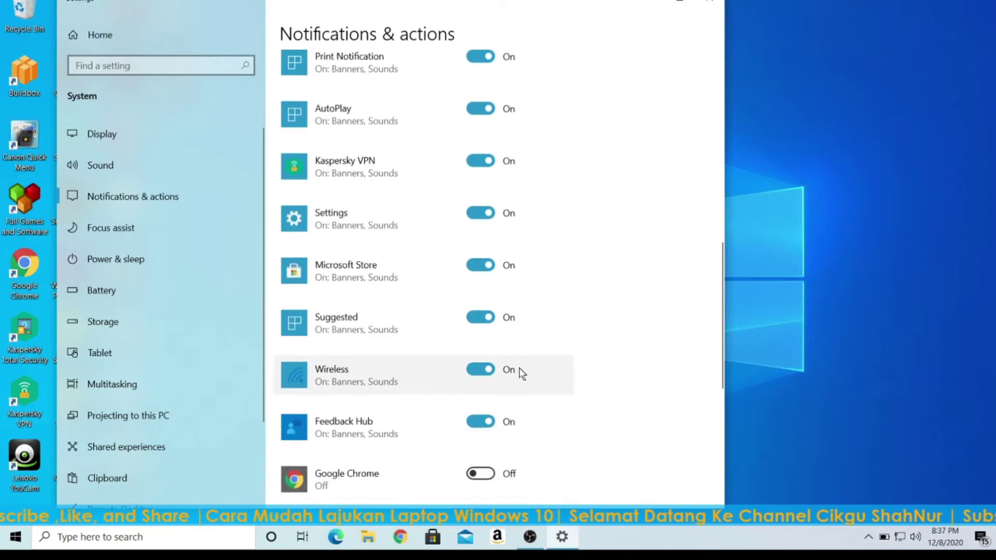
{"action": "left_click", "coordinate": [478, 266]}
{"action": "scroll", "coordinate": [597, 284], "scroll_direction": "up", "scroll_amount": 5}
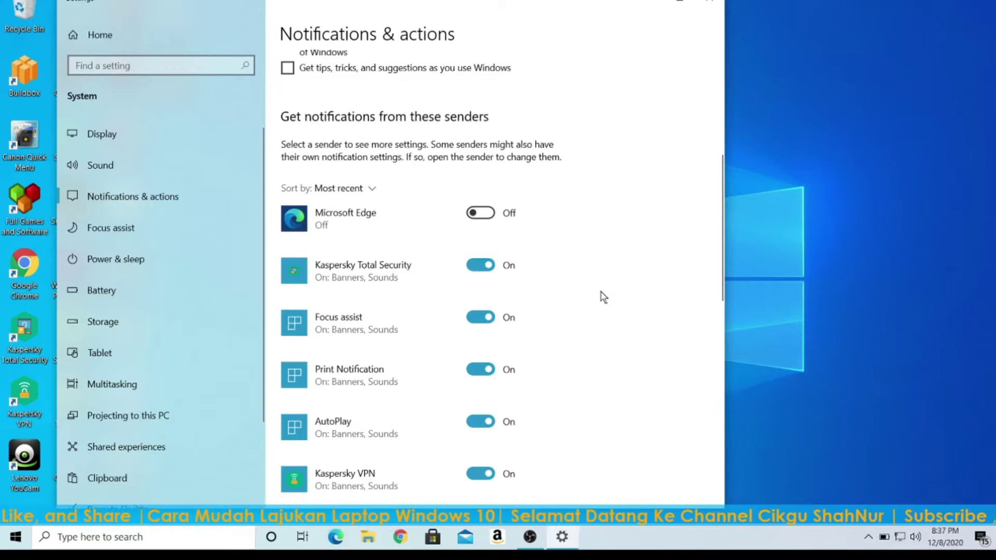
{"action": "scroll", "coordinate": [603, 298], "scroll_direction": "up", "scroll_amount": 5}
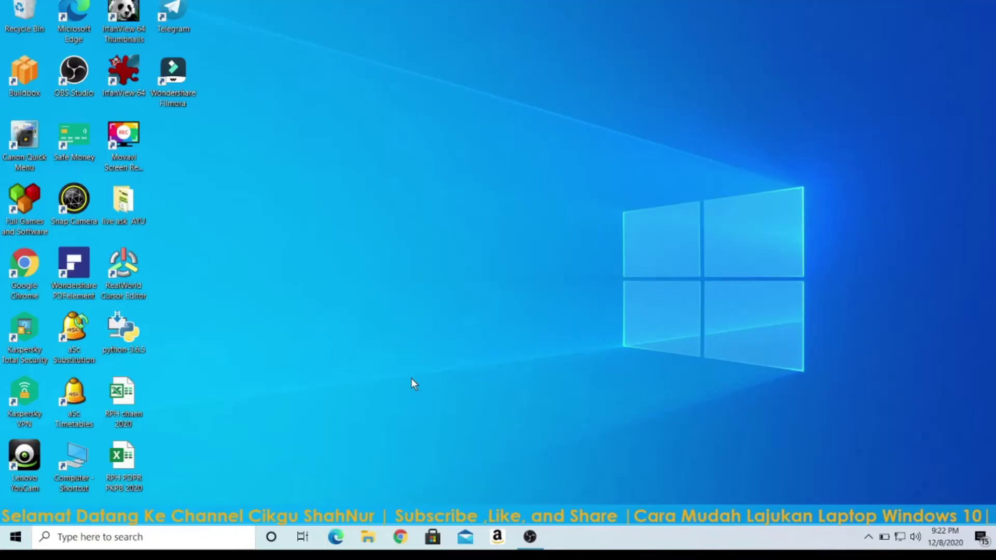
- Open the Windows Temp folder by running "temp" from the Run dialog
{"action": "key", "text": "super+r"}
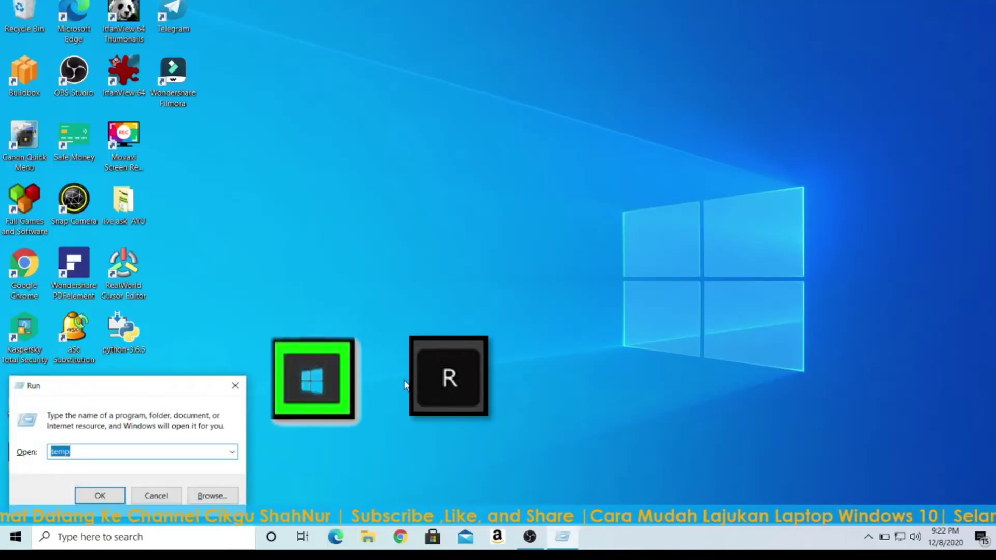
{"action": "left_click", "coordinate": [110, 455]}
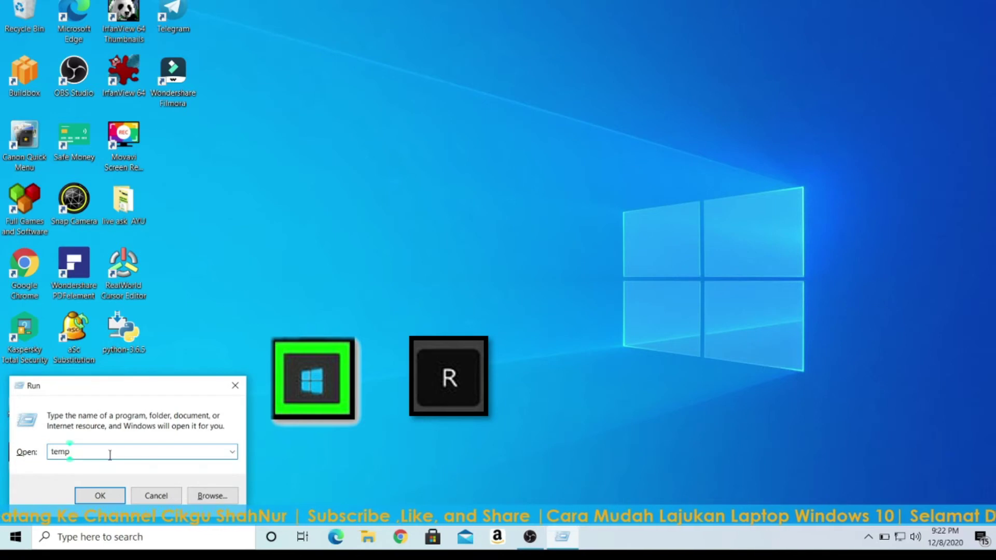
{"action": "left_click_drag", "start_coordinate": [184, 391], "coordinate": [613, 118]}
{"action": "left_click", "coordinate": [662, 179]}
{"action": "left_click", "coordinate": [662, 179]}
{"action": "left_click", "coordinate": [554, 178]}
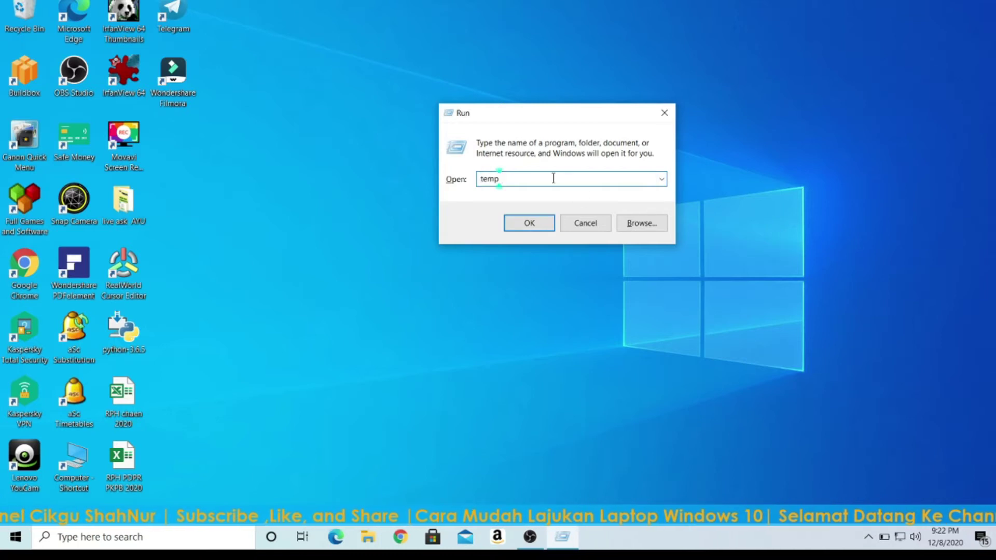
{"action": "left_click", "coordinate": [536, 224]}
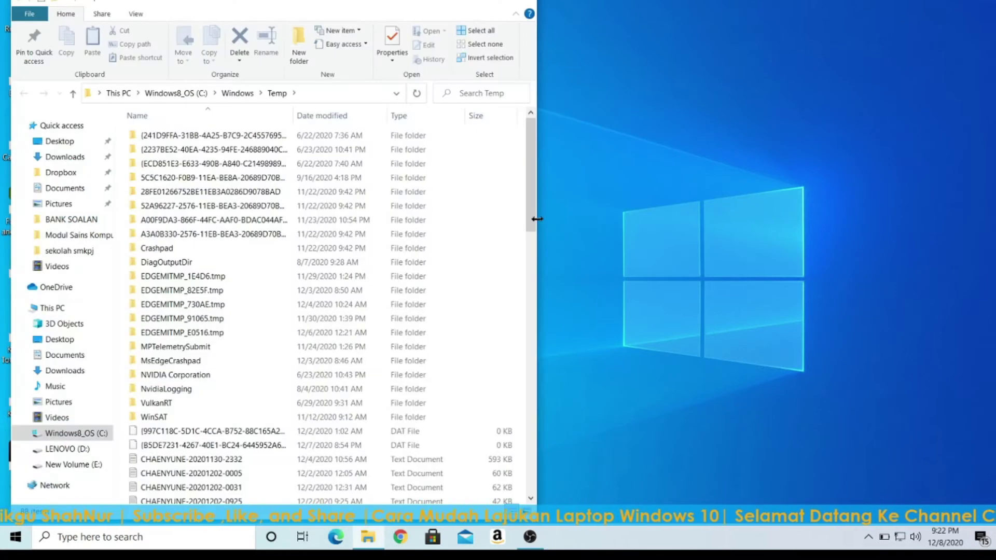
- Select all files and folders in the Windows Temp folder and delete them
{"action": "left_click_drag", "start_coordinate": [401, 8], "coordinate": [589, 0]}
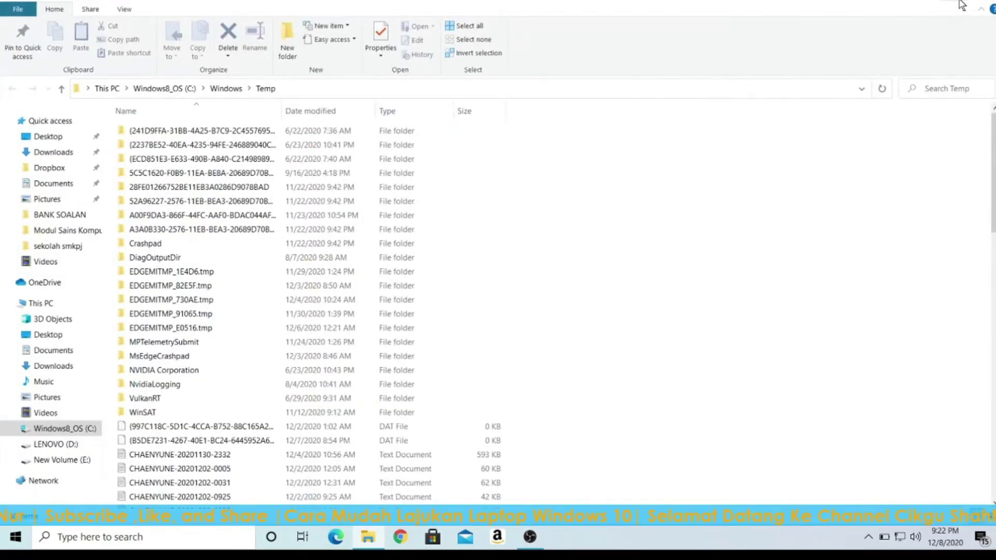
{"action": "scroll", "coordinate": [816, 234], "scroll_direction": "down", "scroll_amount": 15}
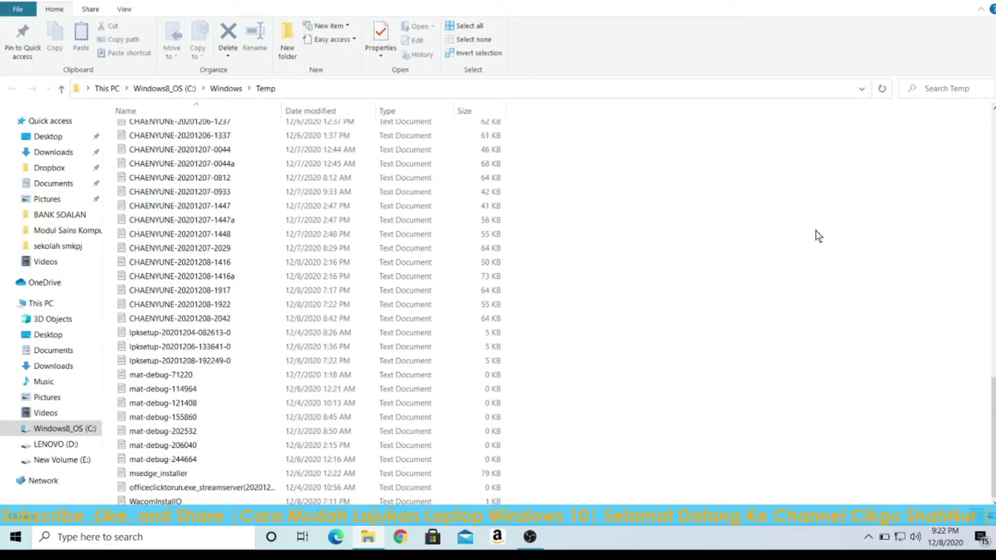
{"action": "scroll", "coordinate": [816, 238], "scroll_direction": "up", "scroll_amount": 15}
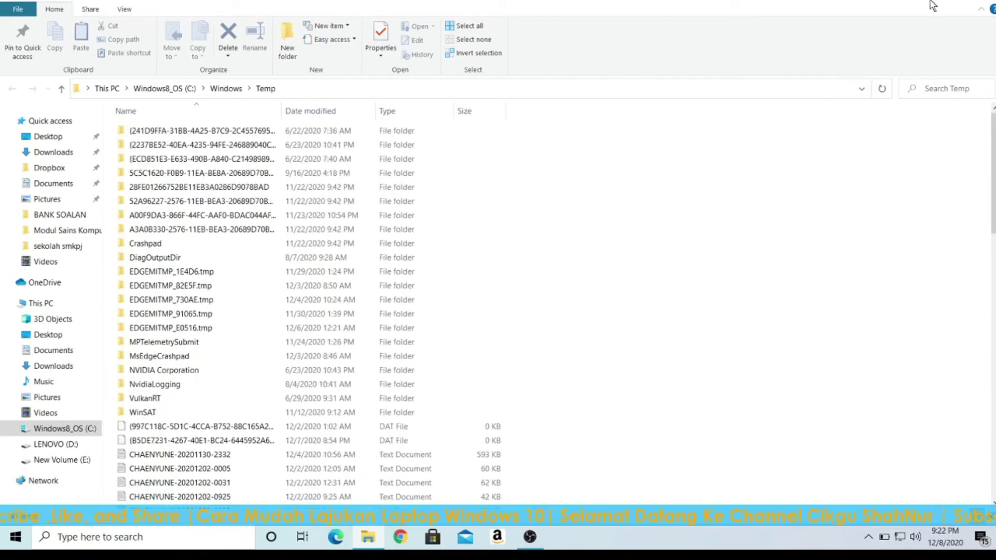
{"action": "left_click", "coordinate": [933, 5]}
{"action": "left_click", "coordinate": [265, 135]}
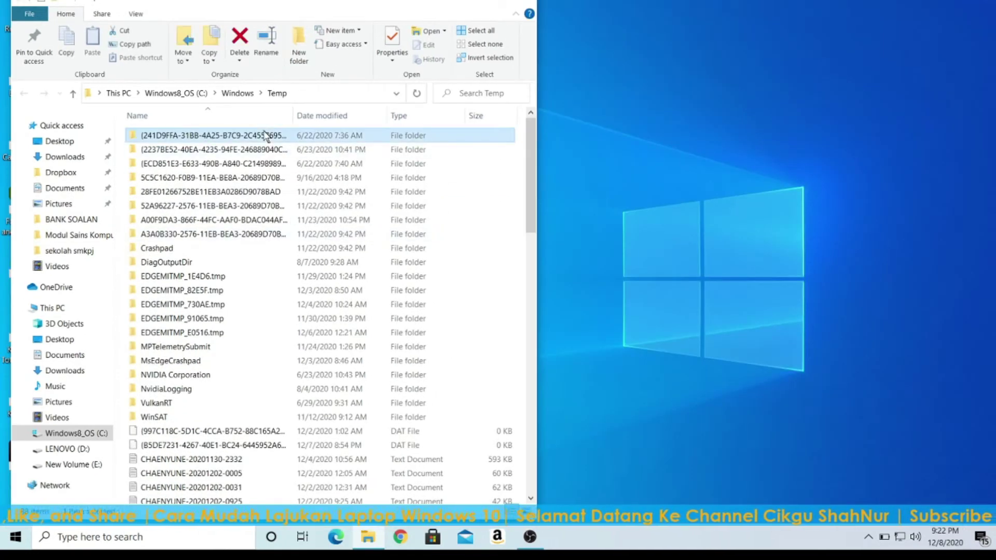
{"action": "key", "text": "ctrl+a"}
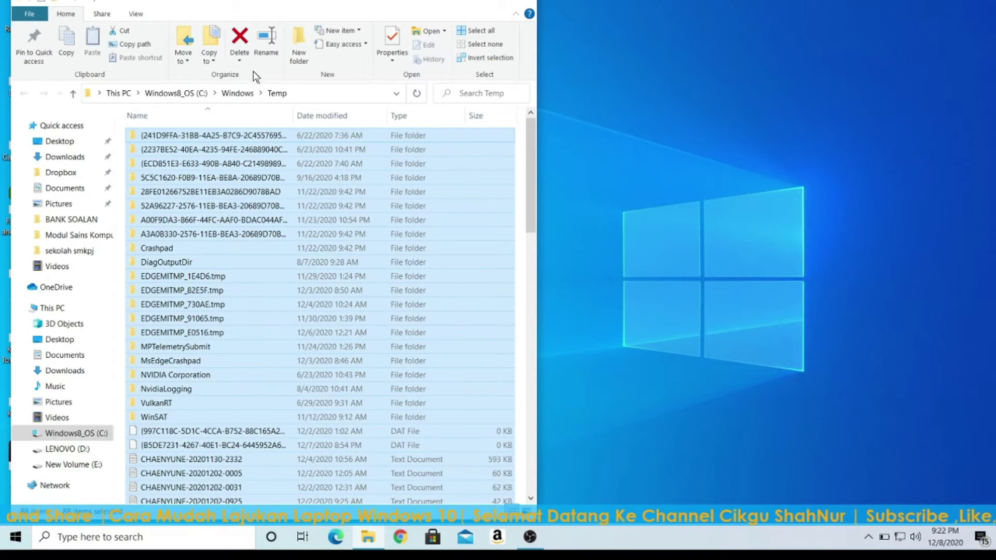
{"action": "left_click", "coordinate": [241, 44]}
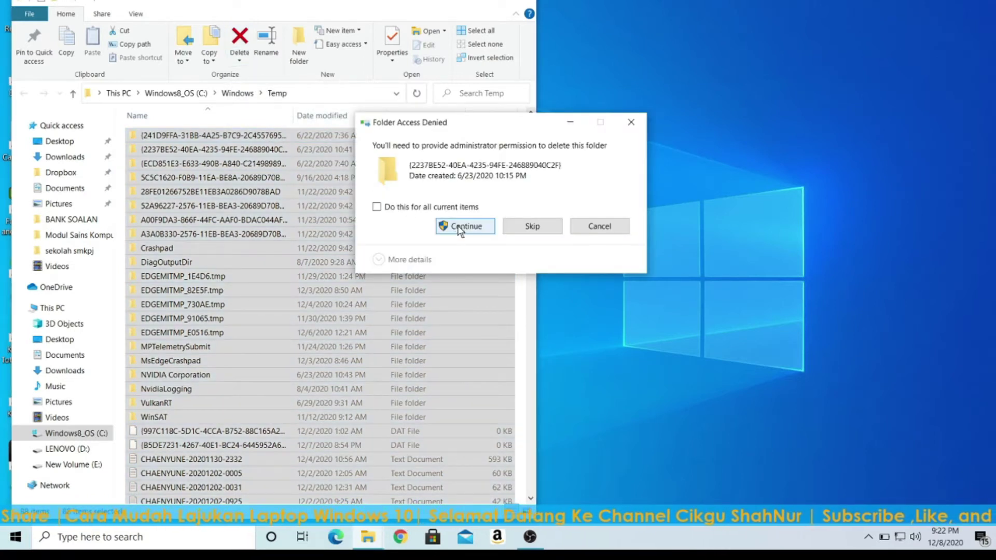
- Continue the deletion with administrator permission, skipping items that cannot be deleted, and close the Temp folder window
{"action": "left_click", "coordinate": [460, 226]}
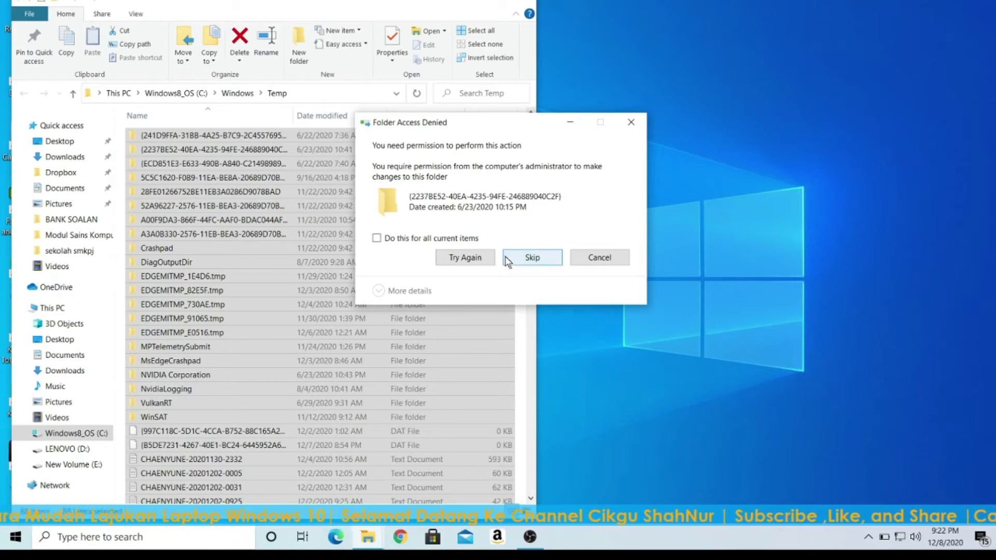
{"action": "left_click", "coordinate": [466, 258]}
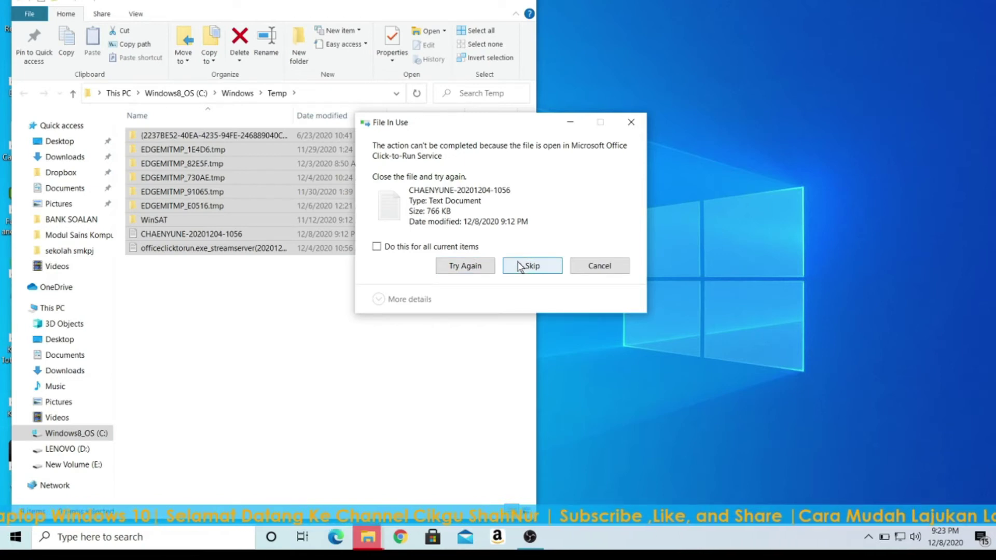
{"action": "left_click", "coordinate": [518, 262]}
{"action": "left_click", "coordinate": [535, 266]}
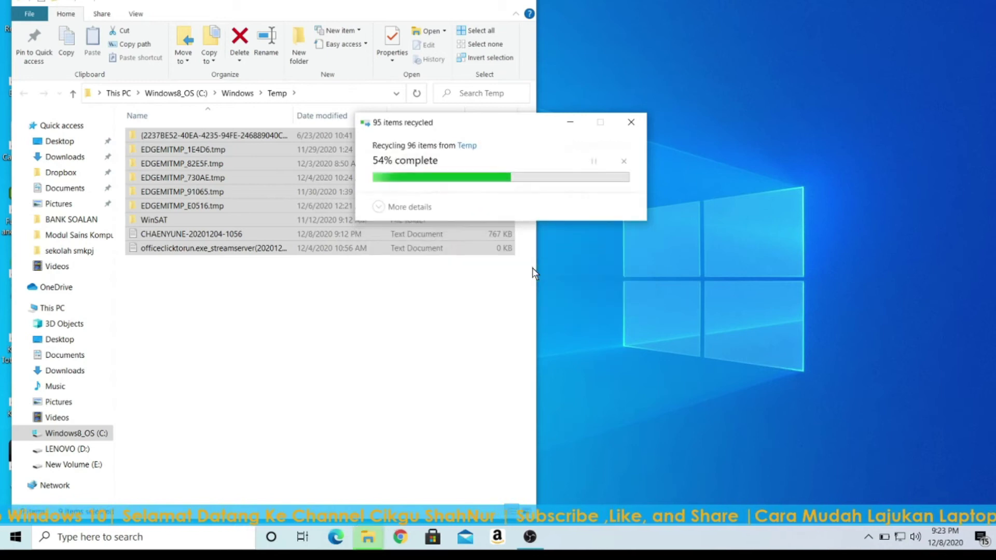
{"action": "left_click", "coordinate": [534, 258]}
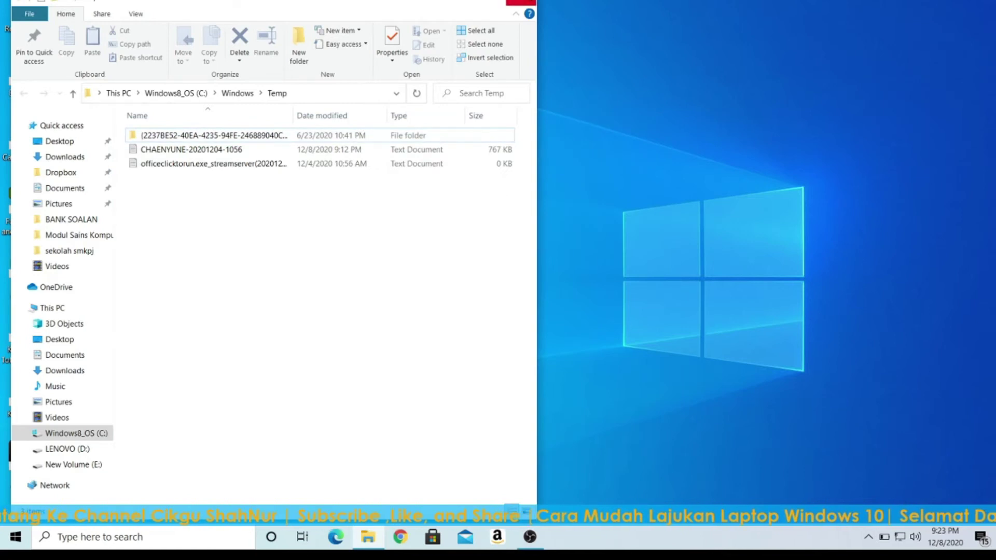
{"action": "left_click", "coordinate": [525, 3]}
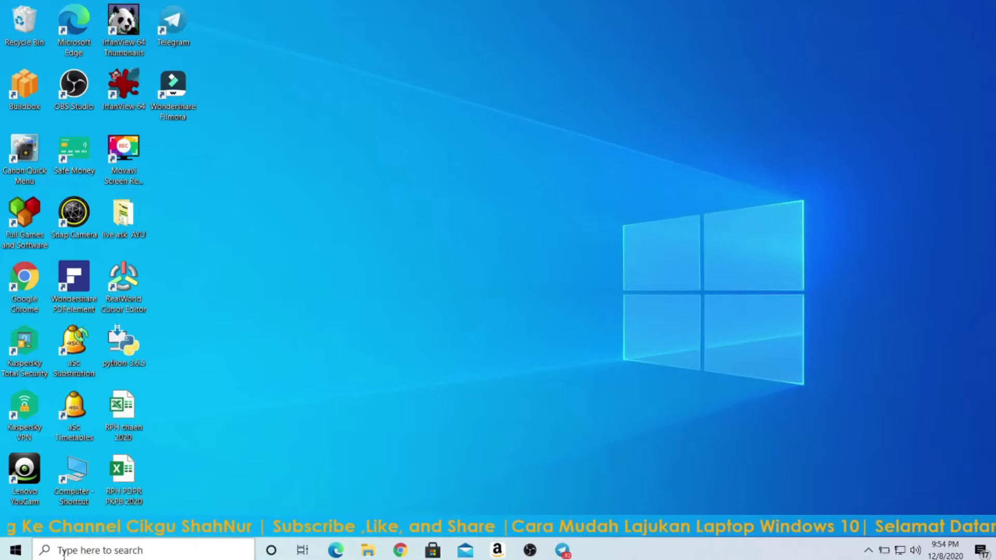
- Search Windows for "themes", open the theme settings and go to the Colors page
{"action": "left_click", "coordinate": [64, 551]}
{"action": "type", "text": "themes"}
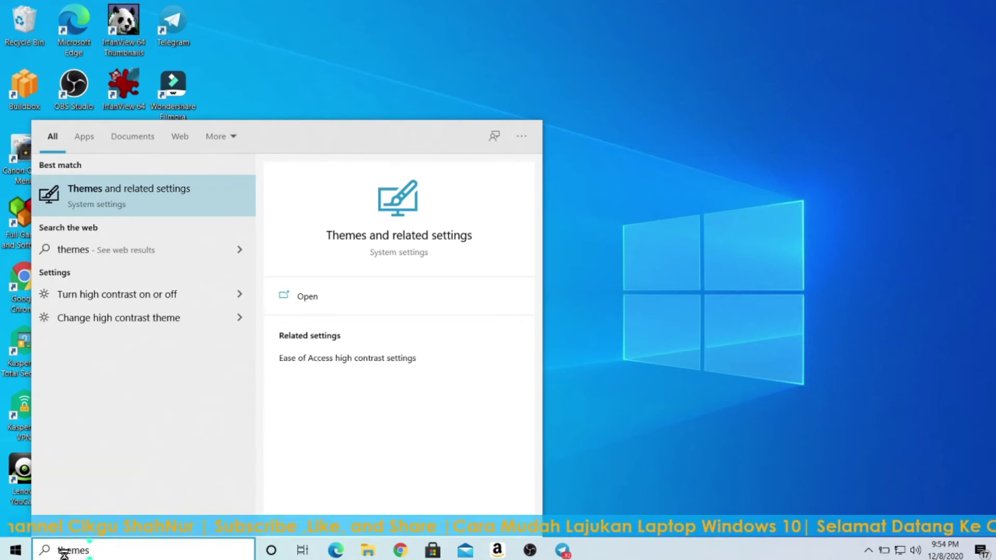
{"action": "key", "text": "Return"}
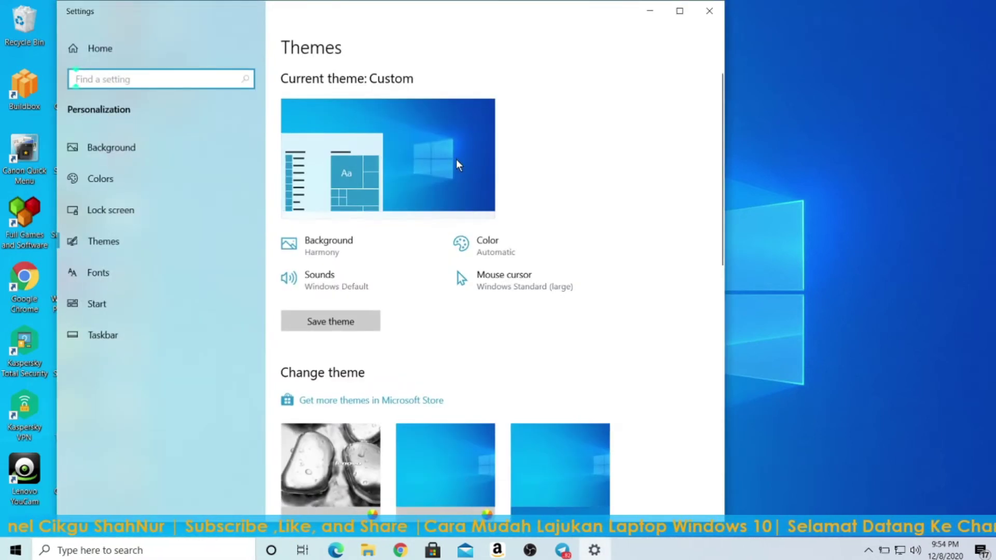
{"action": "left_click", "coordinate": [100, 180]}
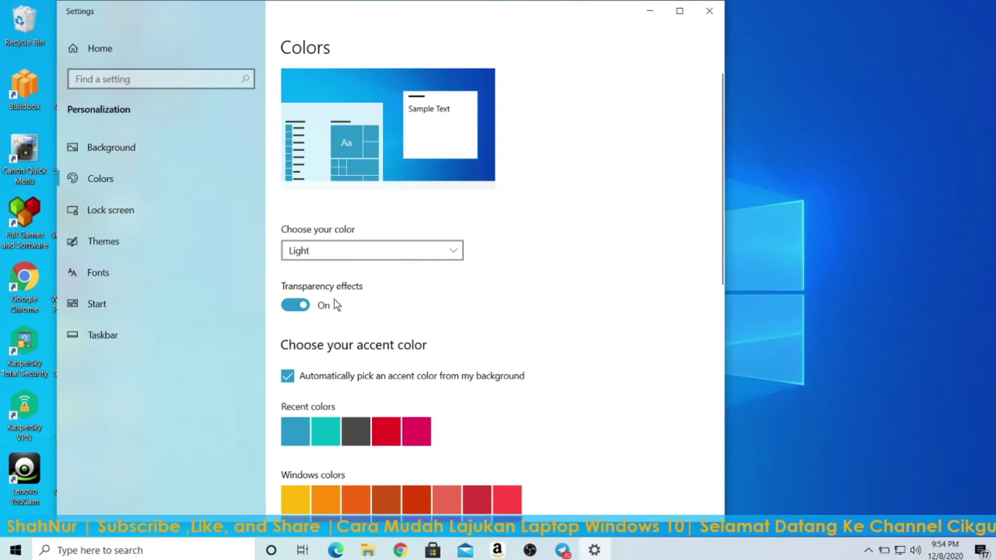
- Turn off transparency effects and close Settings
{"action": "left_click", "coordinate": [289, 311]}
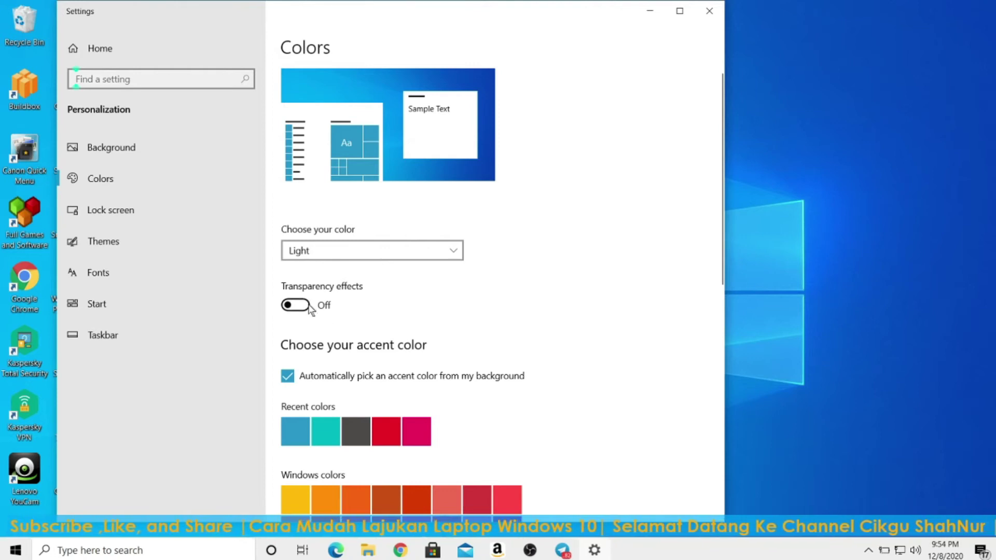
{"action": "scroll", "coordinate": [432, 282], "scroll_direction": "down", "scroll_amount": 8}
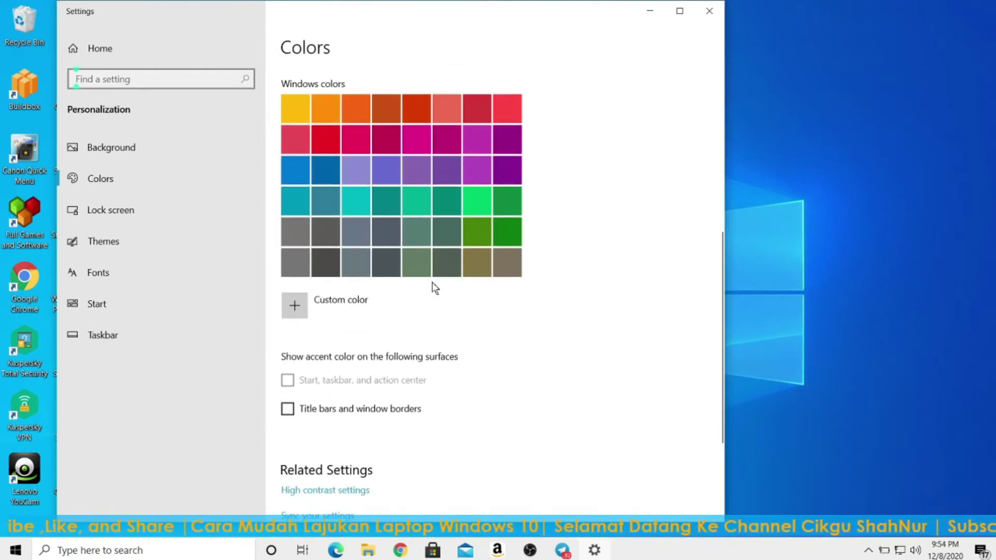
{"action": "scroll", "coordinate": [435, 288], "scroll_direction": "up", "scroll_amount": 8}
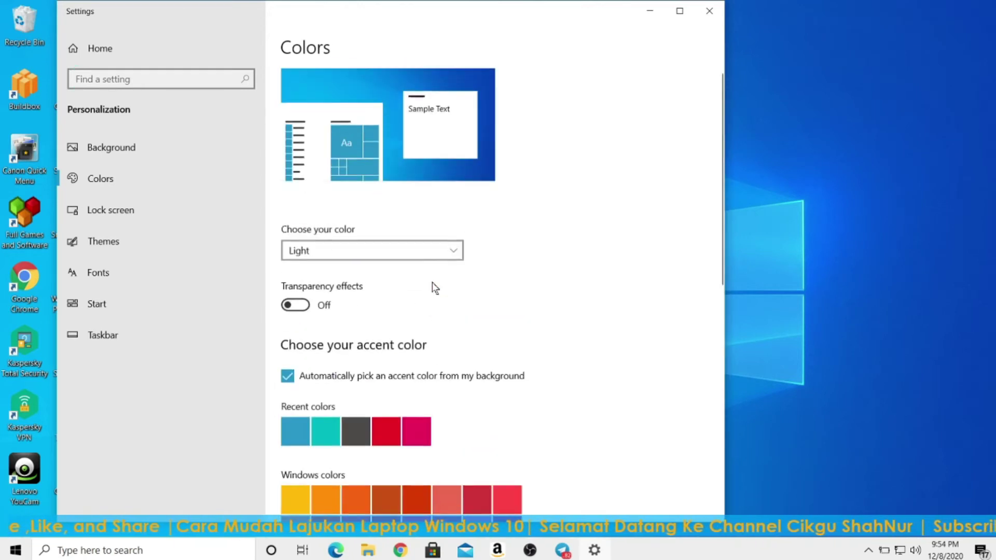
{"action": "left_click", "coordinate": [713, 11]}
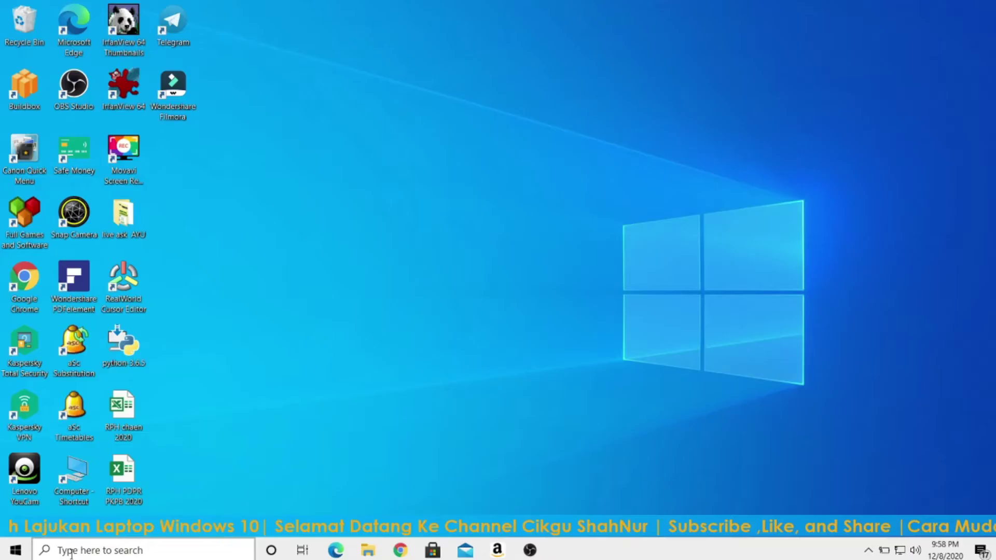
- Search Windows for "power" and open the power plan editing settings
{"action": "left_click", "coordinate": [71, 552]}
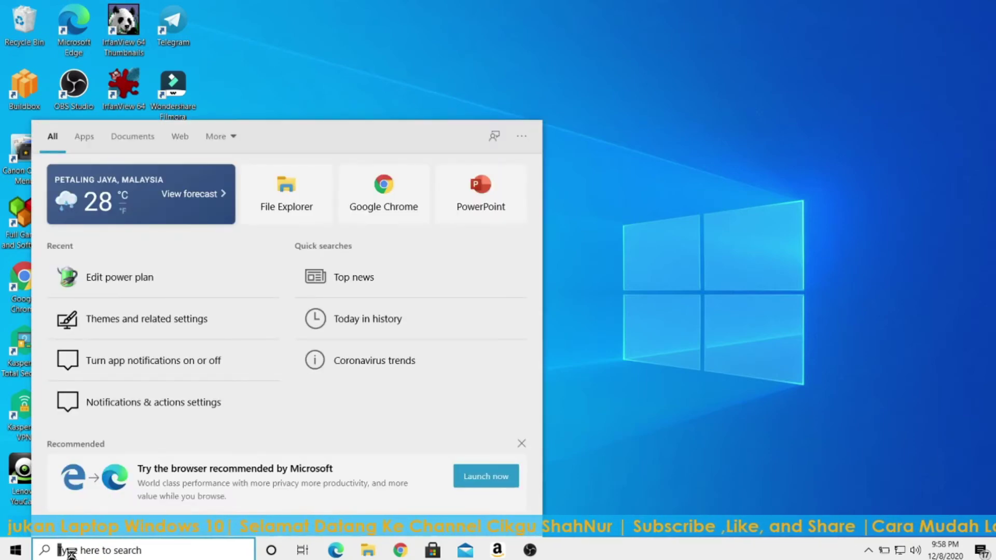
{"action": "type", "text": "powe"}
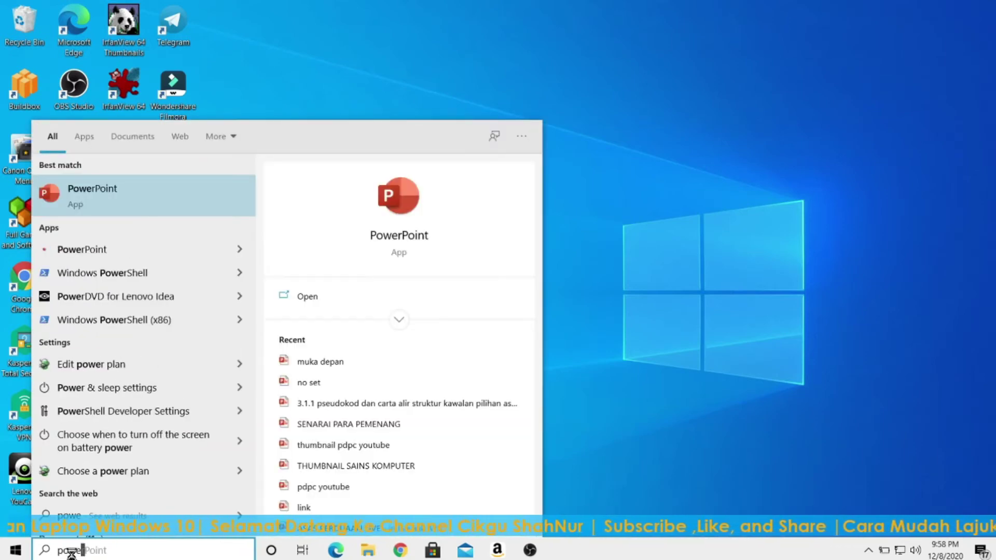
{"action": "type", "text": "r"}
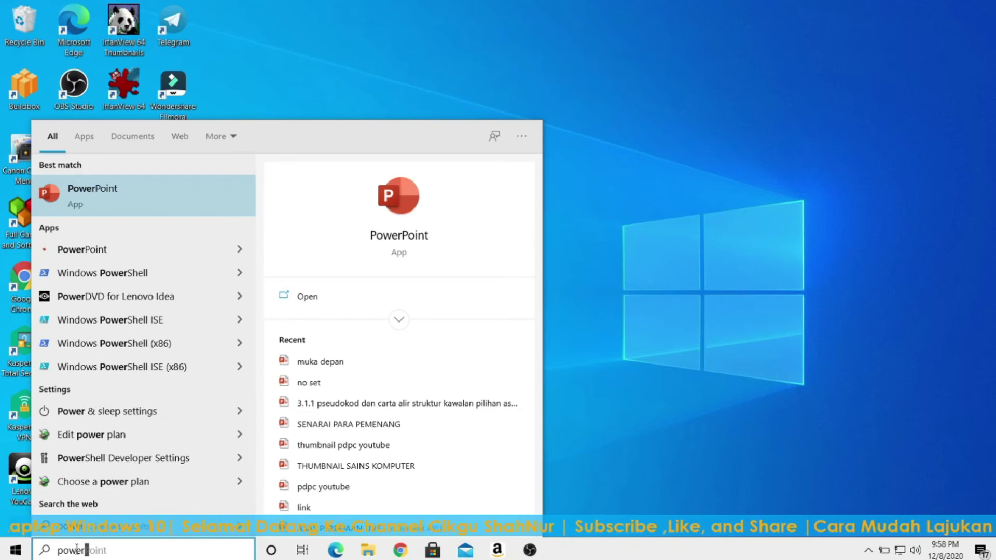
{"action": "left_click", "coordinate": [111, 434]}
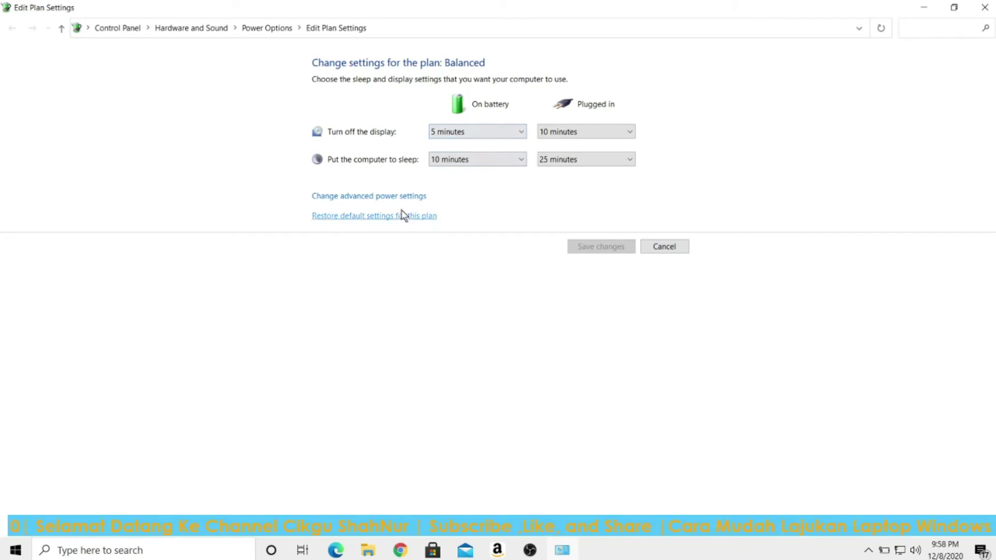
- Open the Balanced plan's advanced power settings and set the minimum processor state on battery to 0%
{"action": "left_click", "coordinate": [374, 197]}
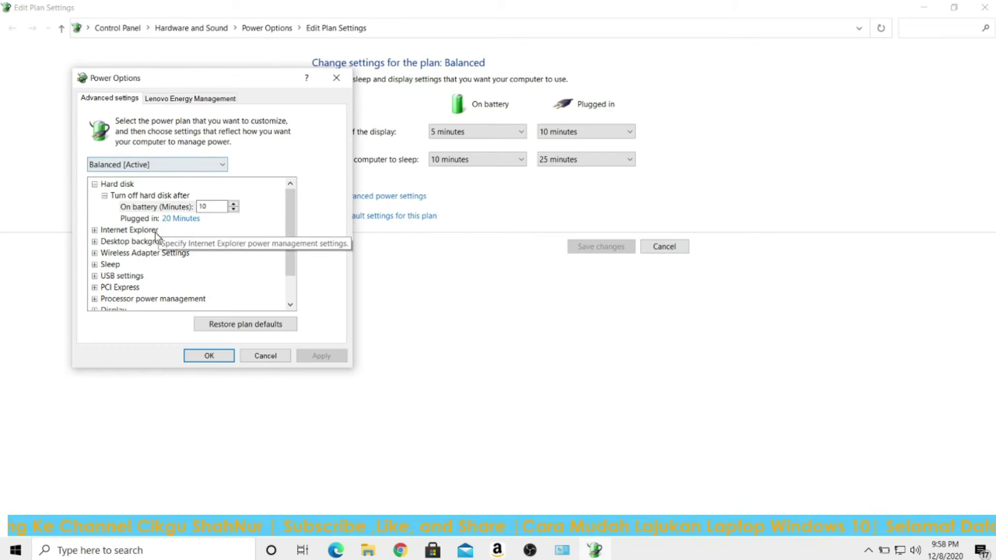
{"action": "double_click", "coordinate": [137, 300]}
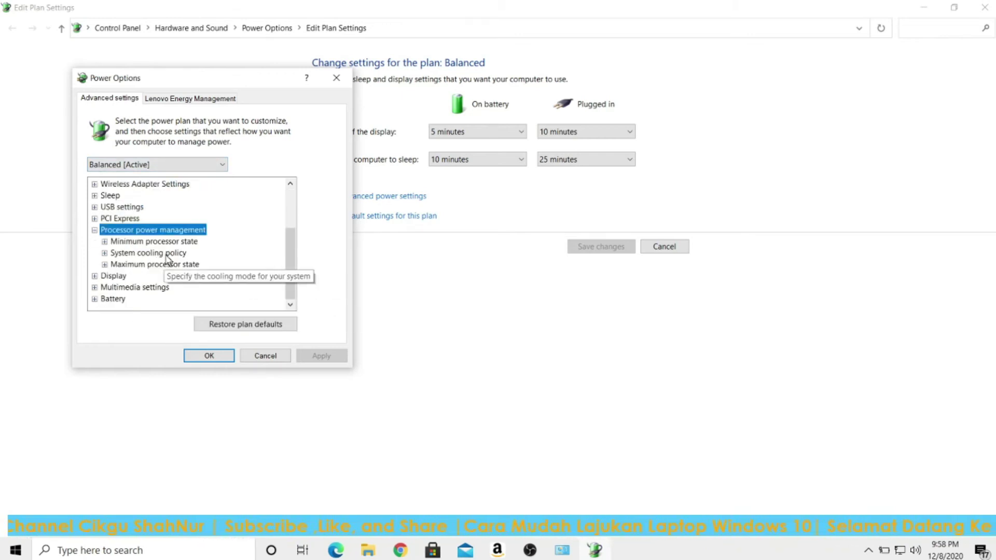
{"action": "double_click", "coordinate": [172, 242]}
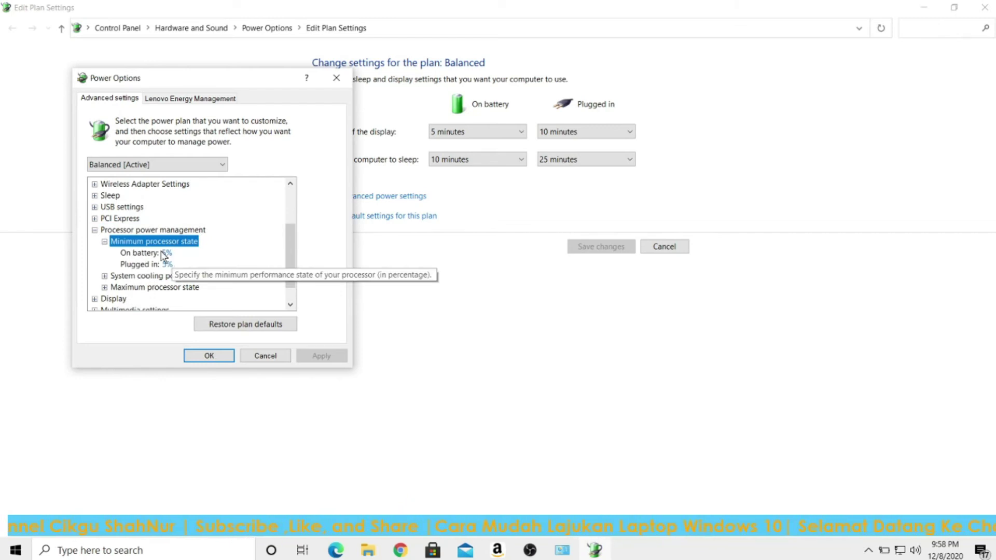
{"action": "left_click", "coordinate": [165, 253]}
{"action": "left_click", "coordinate": [213, 255]}
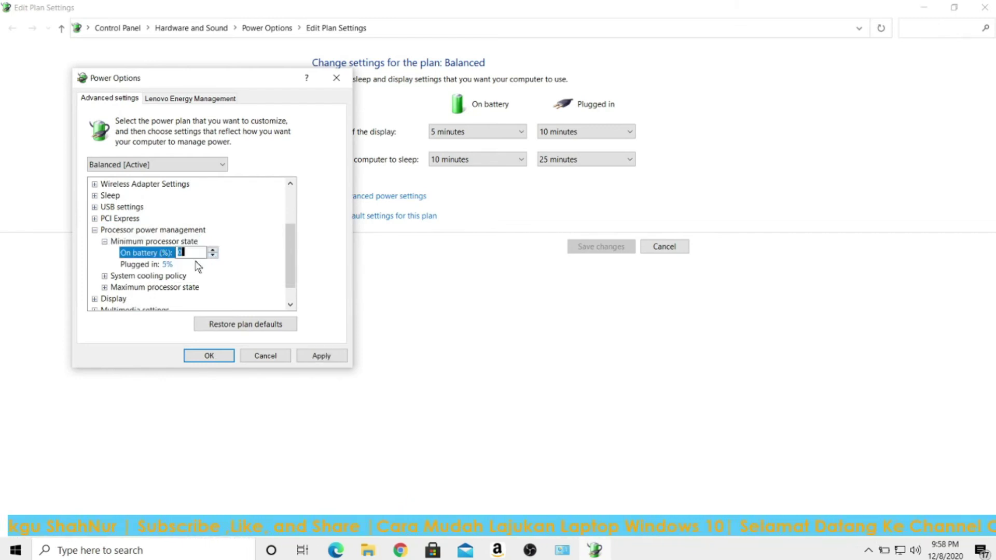
- Set the maximum processor state on battery to 100% and apply the advanced power settings
{"action": "scroll", "coordinate": [194, 267], "scroll_direction": "down", "scroll_amount": 1}
{"action": "left_click", "coordinate": [178, 265]}
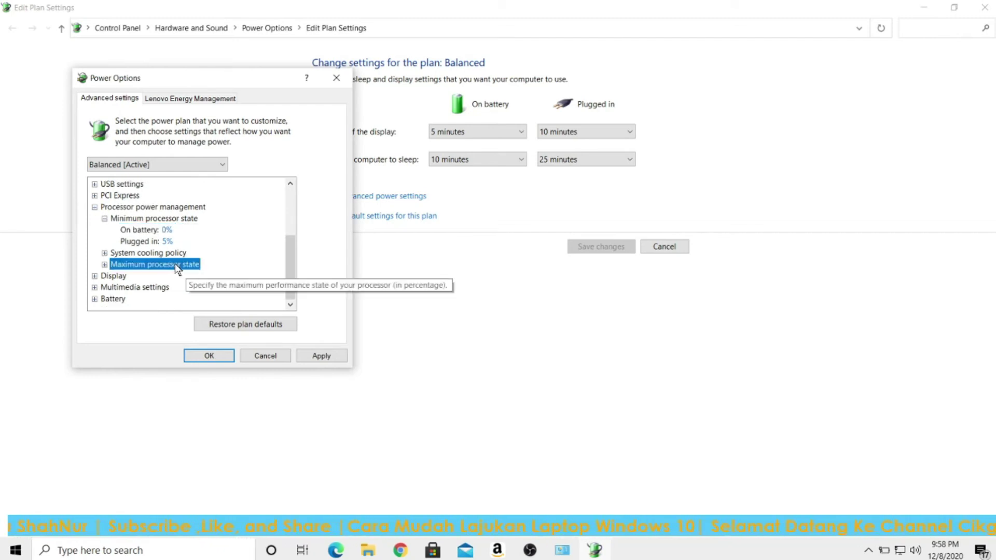
{"action": "double_click", "coordinate": [182, 265]}
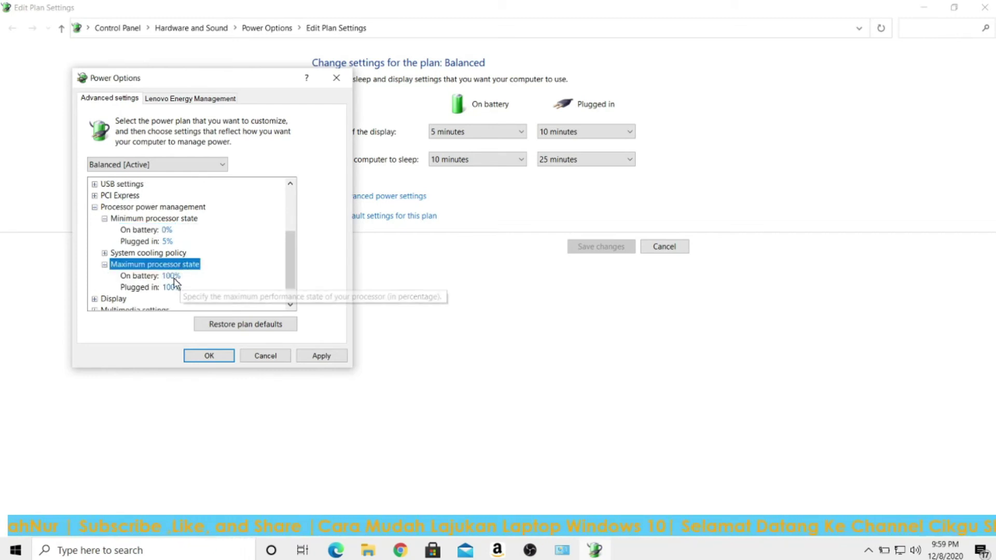
{"action": "left_click", "coordinate": [167, 275]}
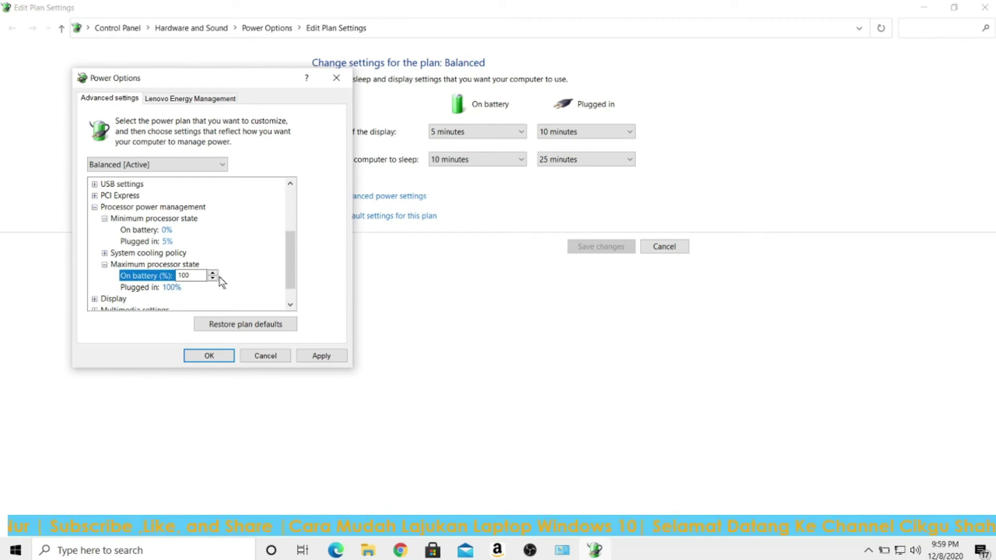
{"action": "scroll", "coordinate": [239, 283], "scroll_direction": "down", "scroll_amount": 1}
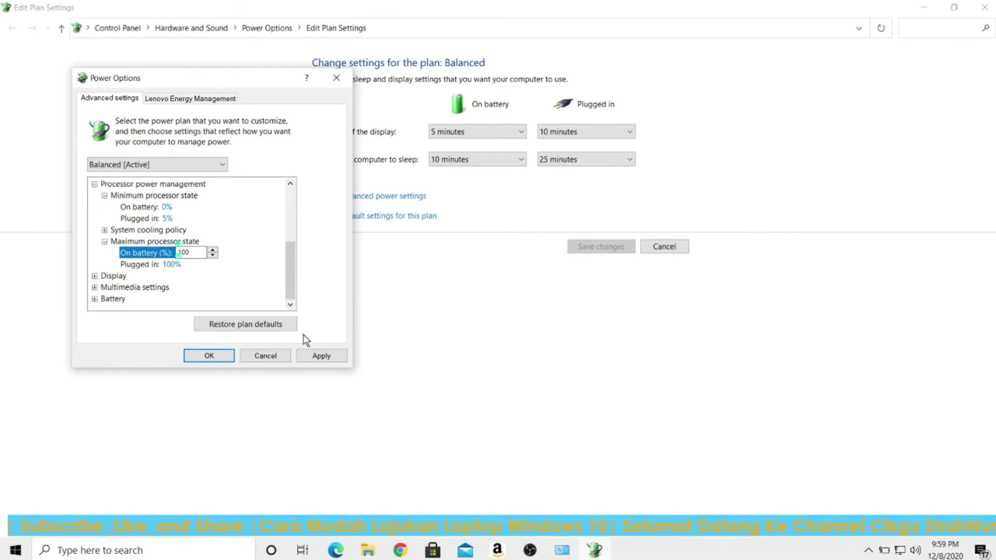
{"action": "left_click", "coordinate": [325, 357]}
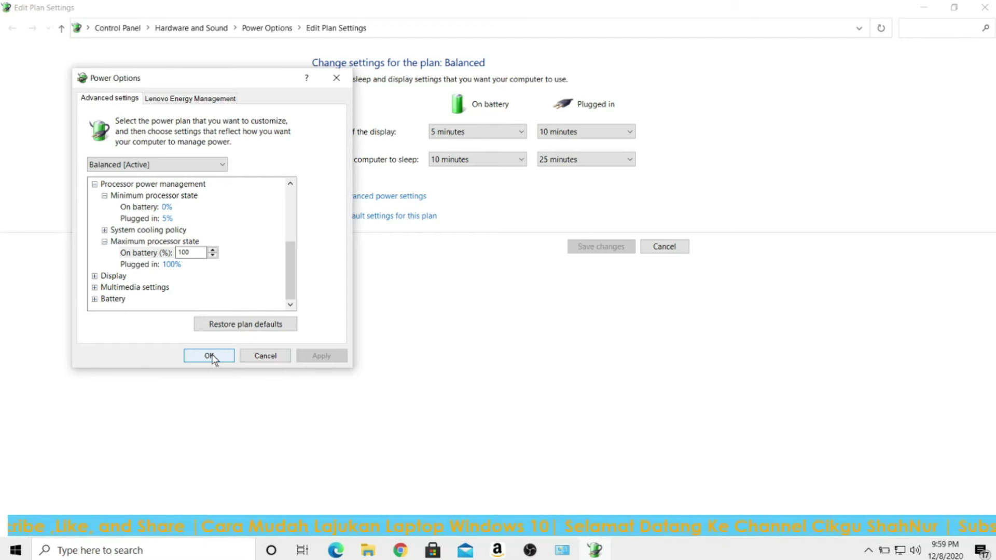
- Keep the Balanced plan selected, confirm the advanced settings and close the Power Options window
{"action": "left_click", "coordinate": [197, 165]}
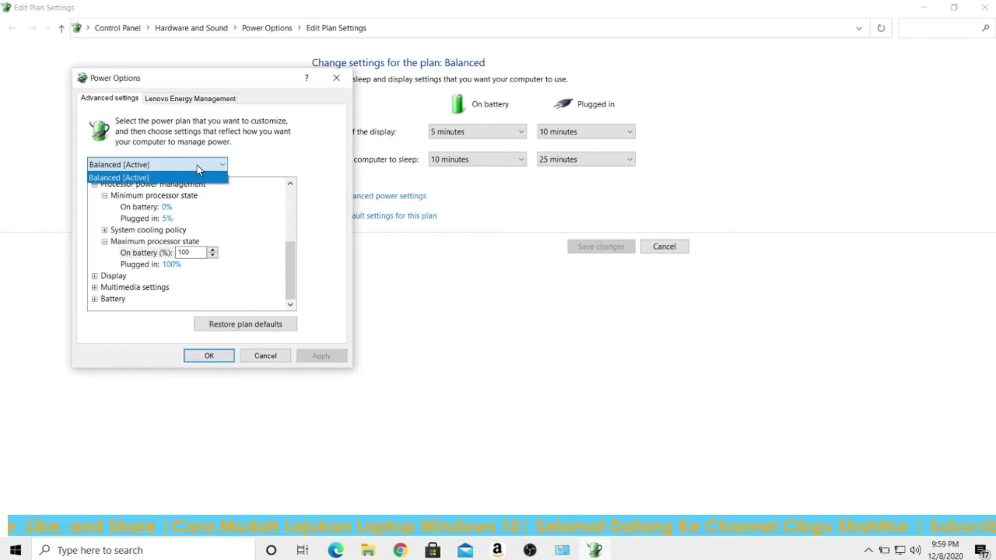
{"action": "left_click", "coordinate": [198, 177]}
{"action": "left_click", "coordinate": [194, 356]}
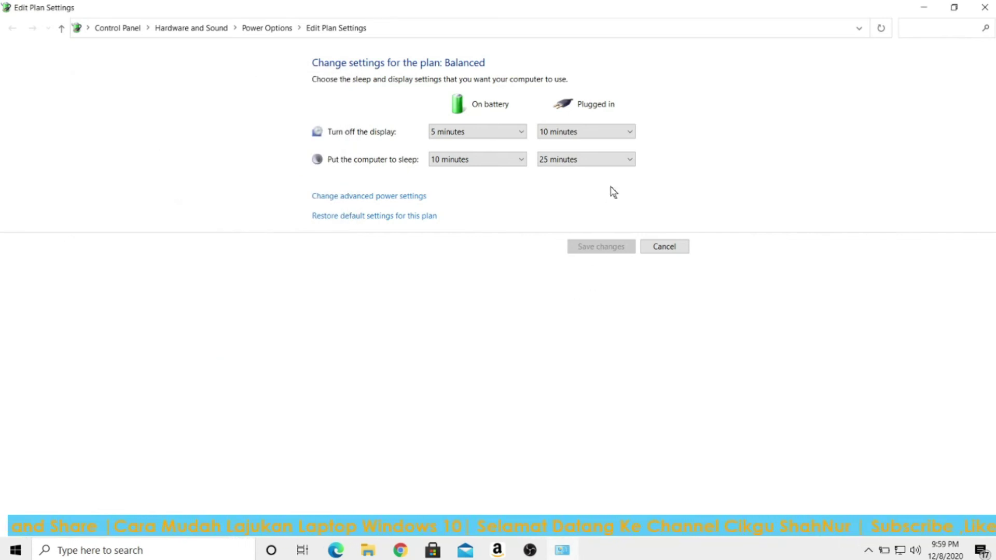
{"action": "left_click", "coordinate": [675, 249]}
{"action": "left_click", "coordinate": [677, 250]}
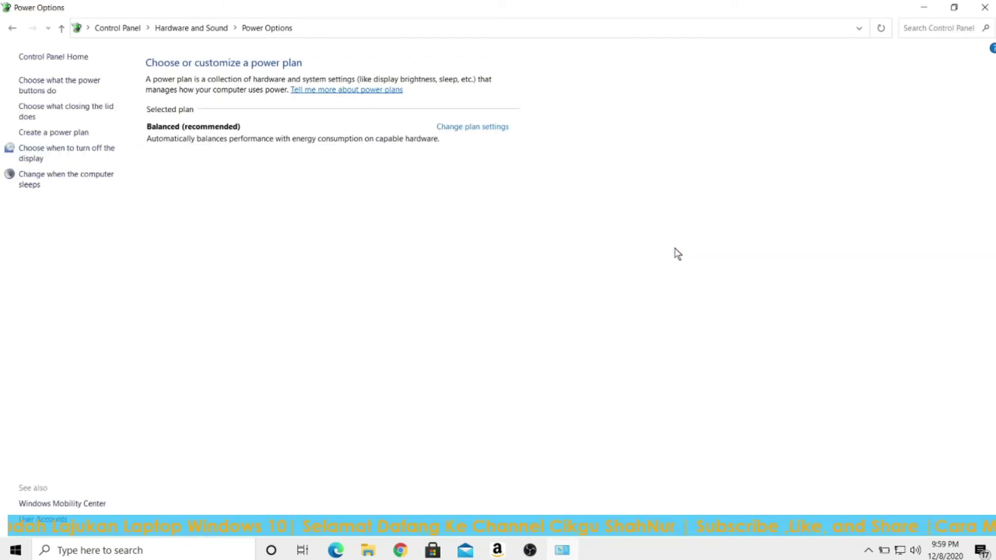
{"action": "left_click", "coordinate": [982, 11]}
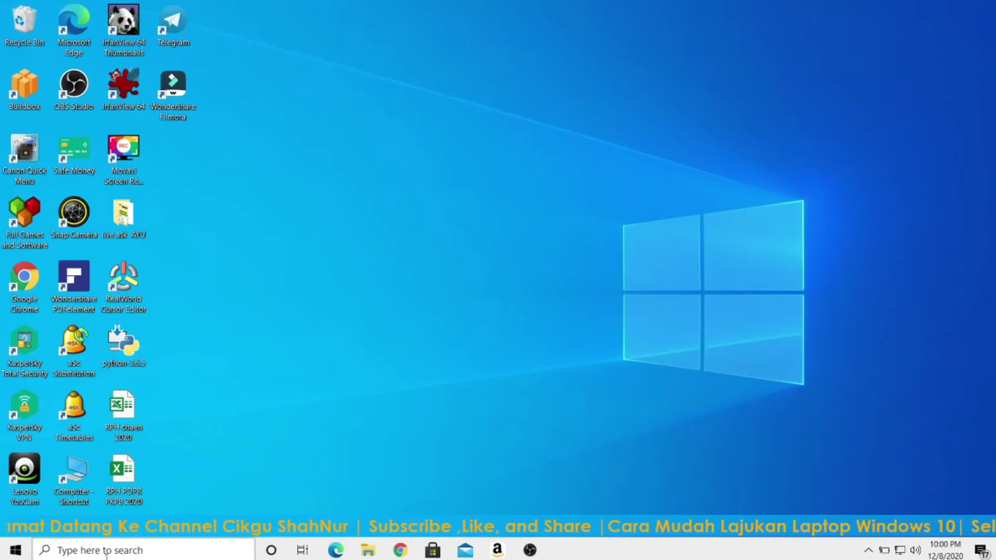
- Search Windows for "privacy" and open the privacy settings
{"action": "left_click", "coordinate": [107, 553]}
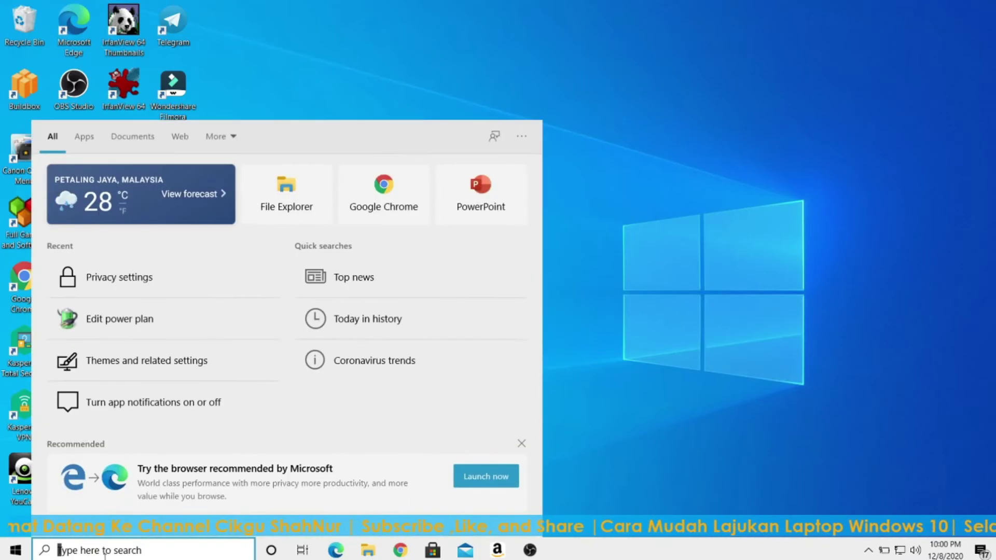
{"action": "type", "text": "privacy"}
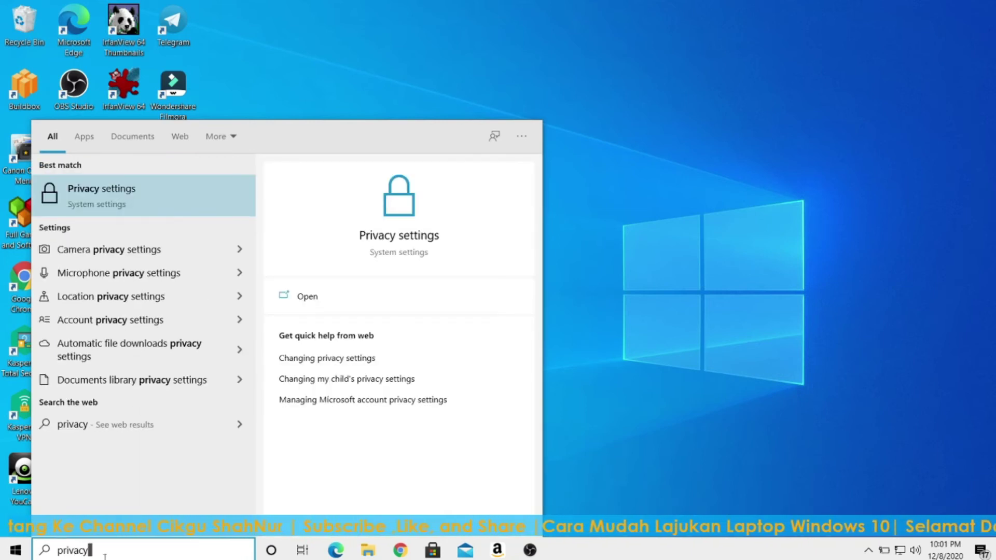
{"action": "left_click", "coordinate": [146, 192]}
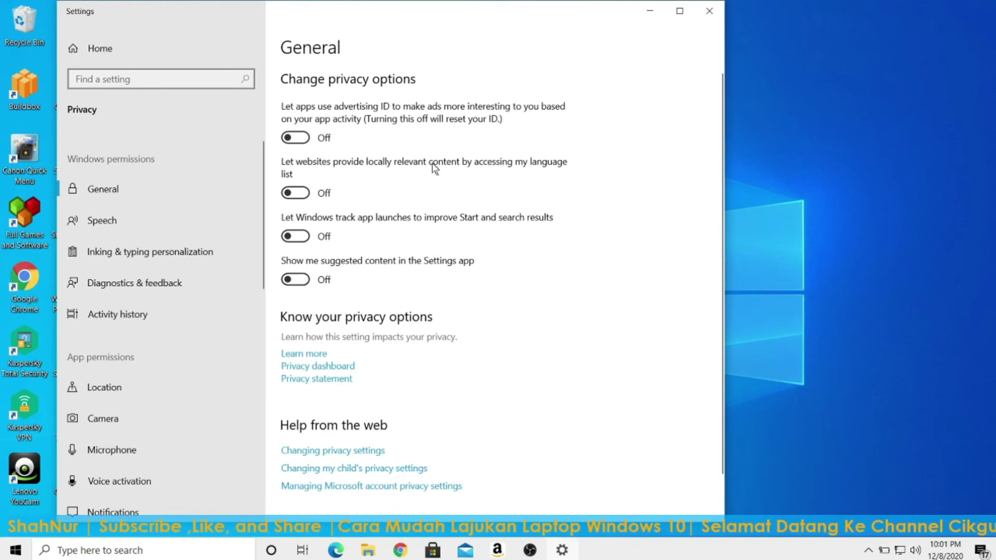
- Turn off app access to the location in the privacy settings and close Settings
{"action": "left_click", "coordinate": [113, 390]}
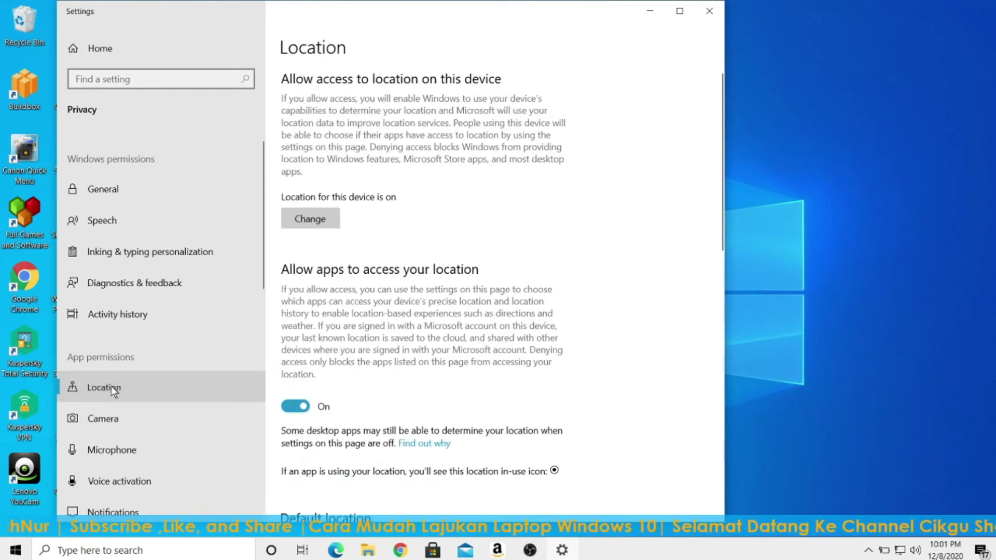
{"action": "scroll", "coordinate": [311, 301], "scroll_direction": "down", "scroll_amount": 3}
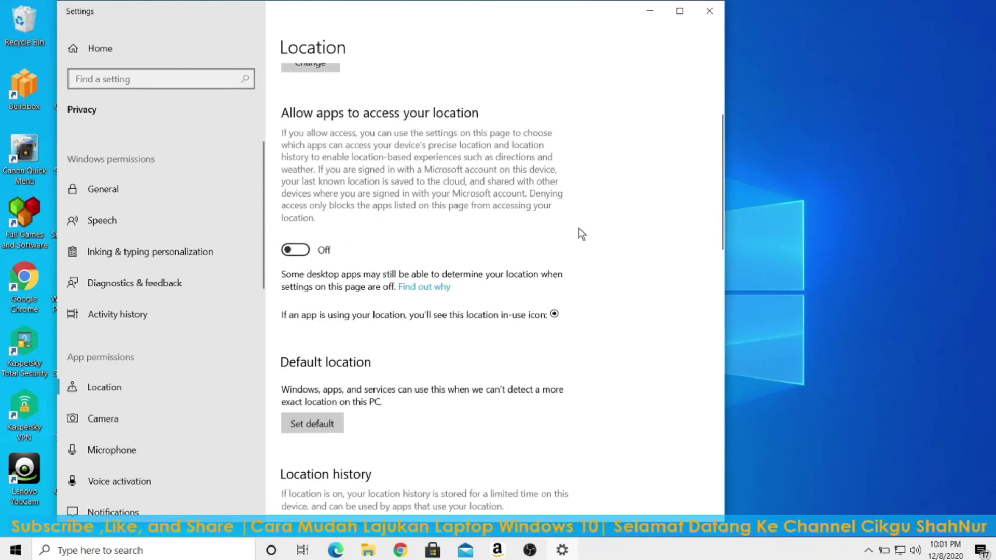
{"action": "scroll", "coordinate": [581, 233], "scroll_direction": "down", "scroll_amount": 6}
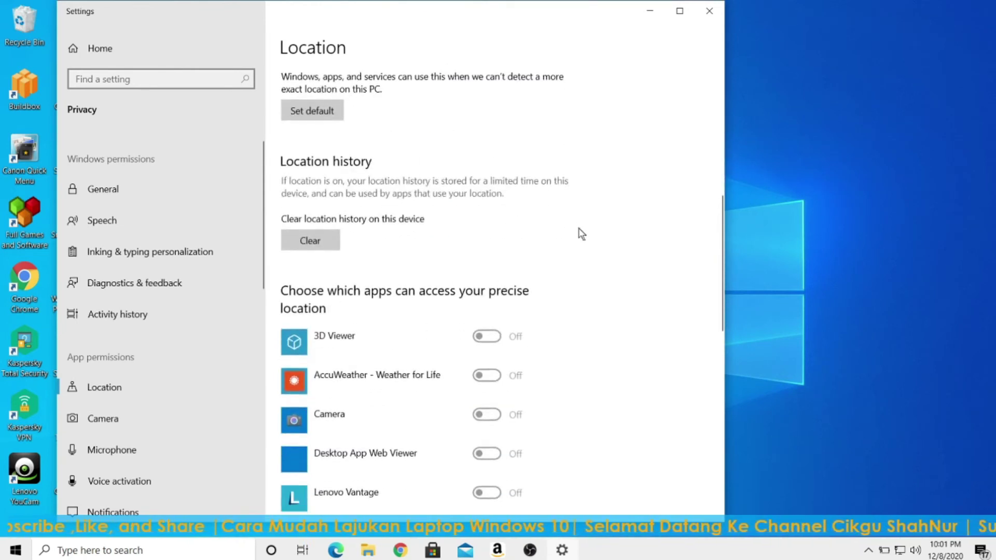
{"action": "scroll", "coordinate": [627, 109], "scroll_direction": "up", "scroll_amount": 7}
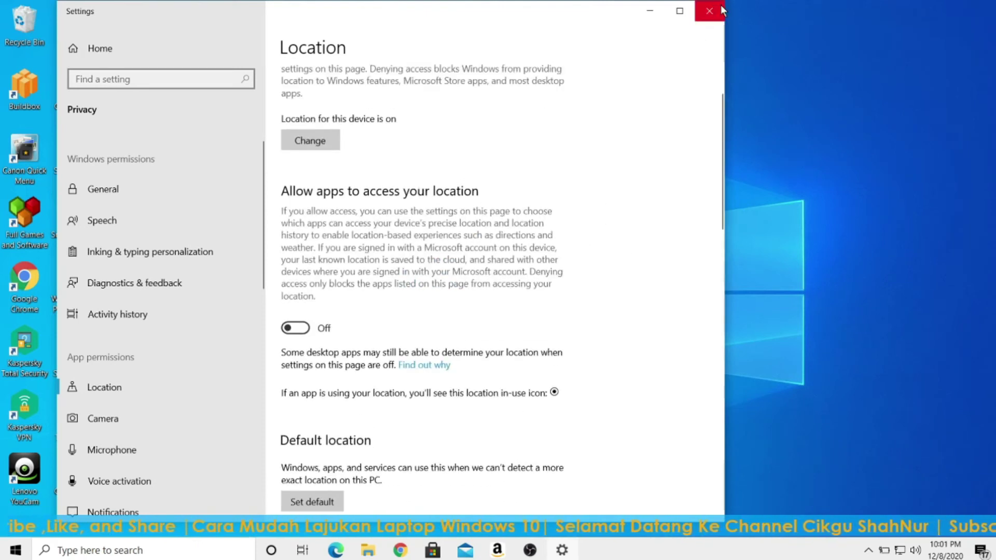
{"action": "left_click", "coordinate": [718, 10]}
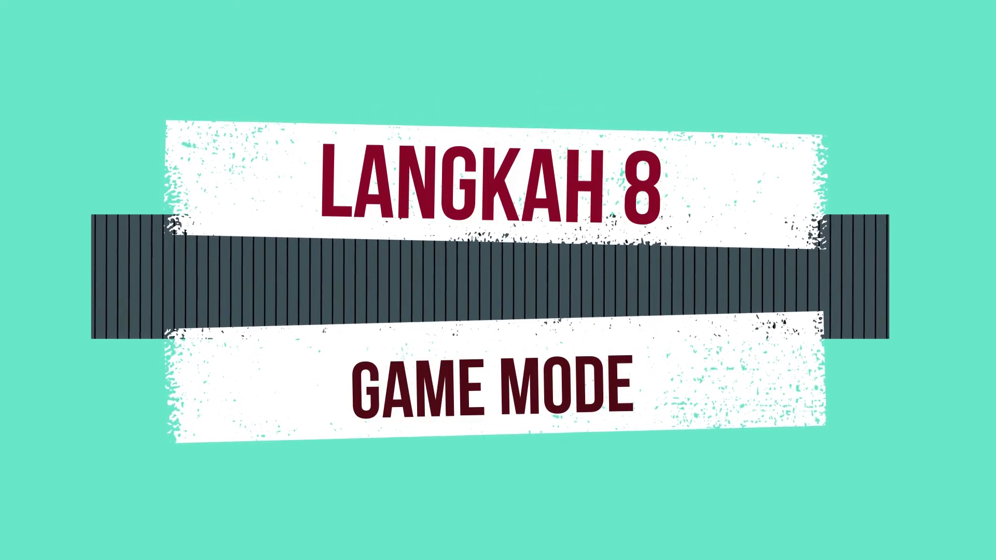
- Search Windows for "game", open the Game Mode settings and turn Game Mode off
{"action": "left_click", "coordinate": [117, 549]}
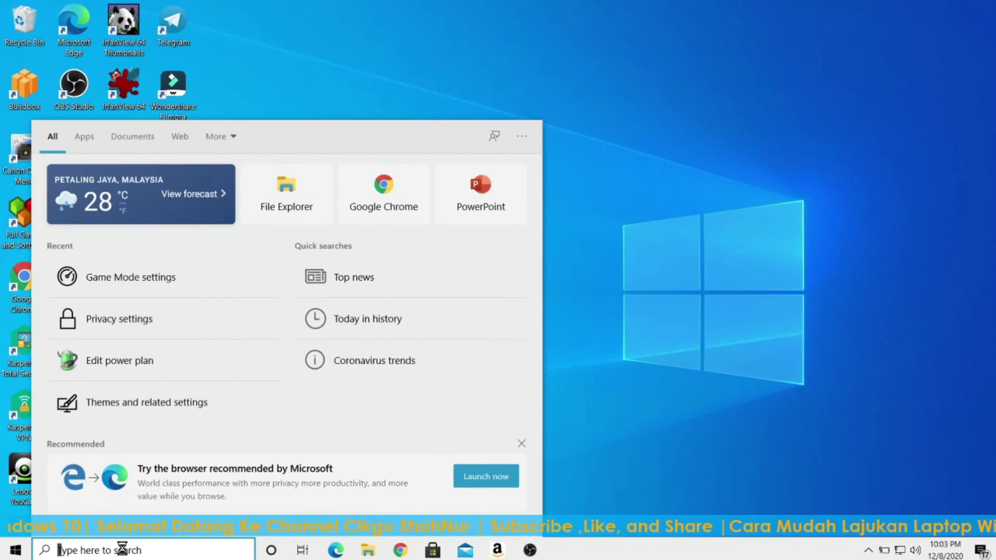
{"action": "type", "text": "g"}
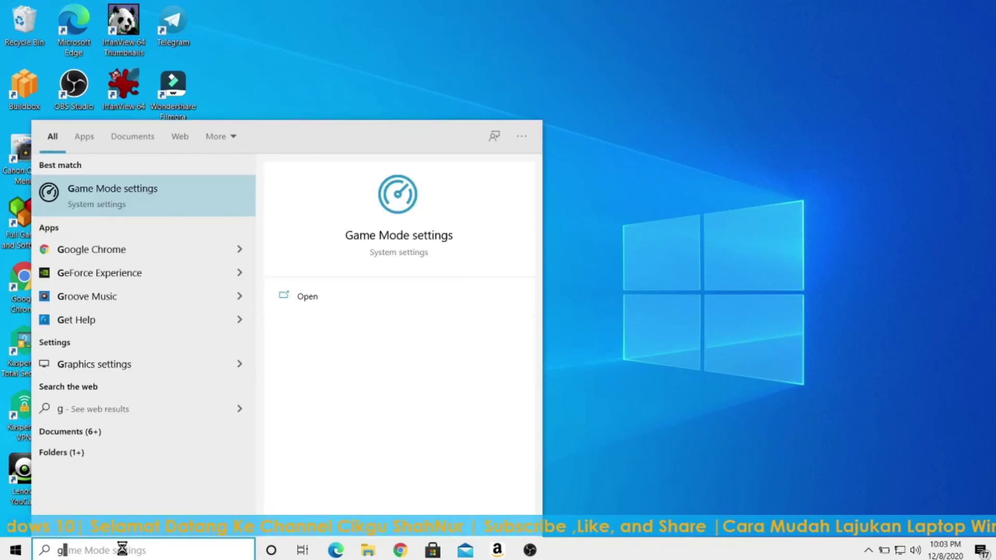
{"action": "type", "text": "ame"}
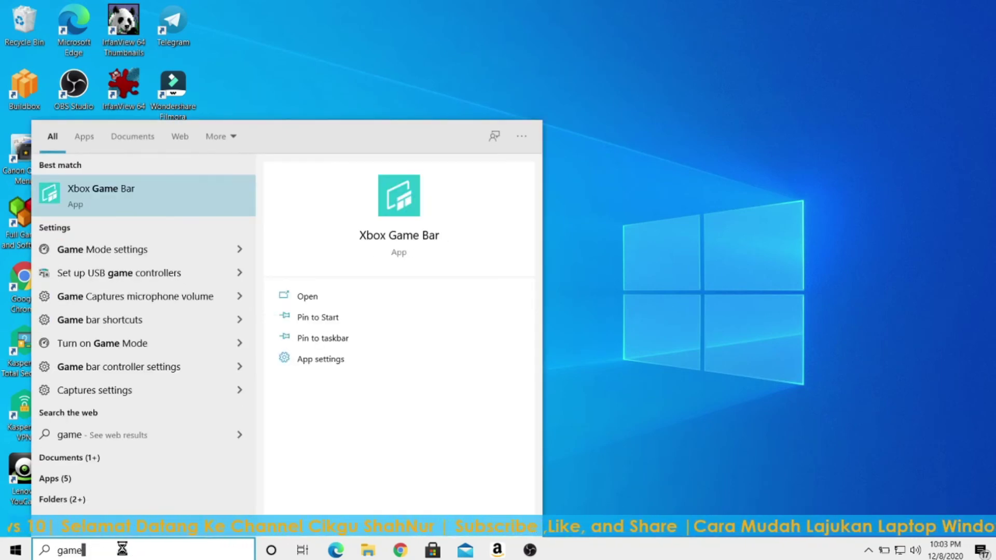
{"action": "left_click", "coordinate": [126, 251]}
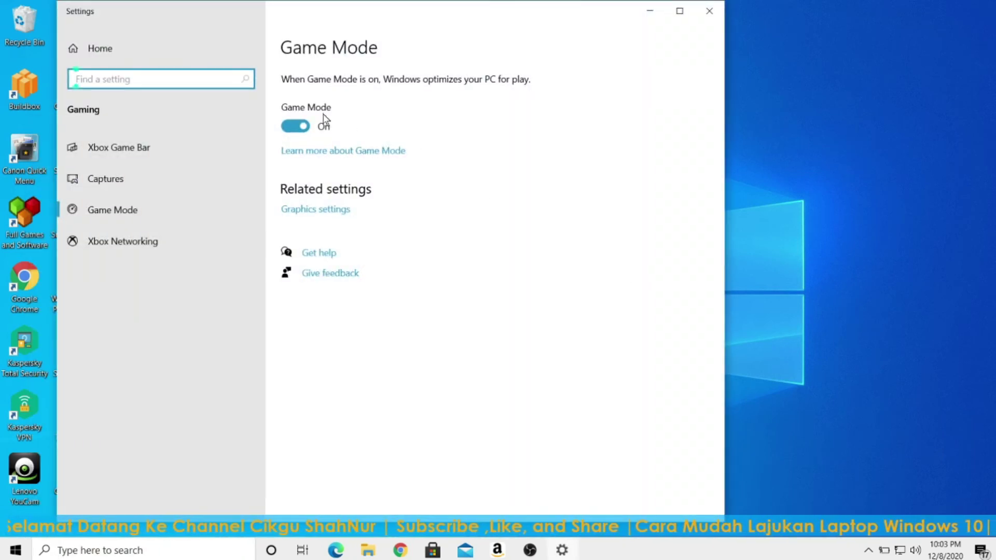
{"action": "left_click", "coordinate": [288, 128]}
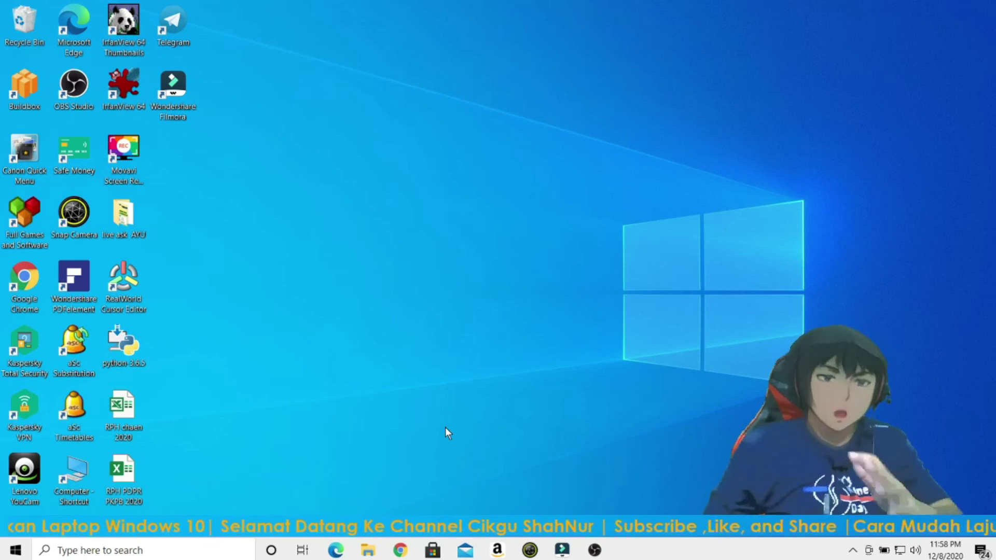
- View the Sleep, Shut down and Restart power options and dismiss them without choosing any
{"action": "left_click", "coordinate": [13, 553]}
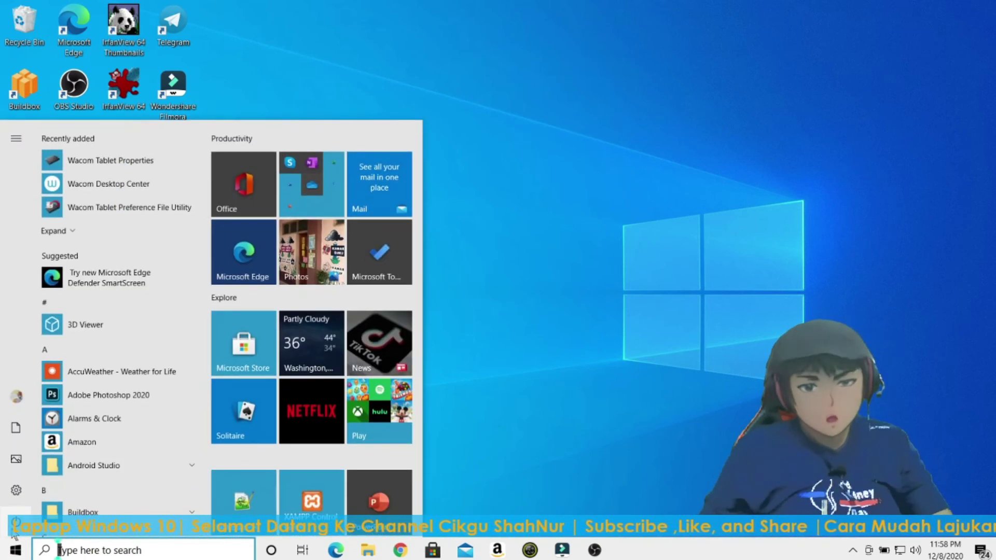
{"action": "left_click", "coordinate": [16, 522]}
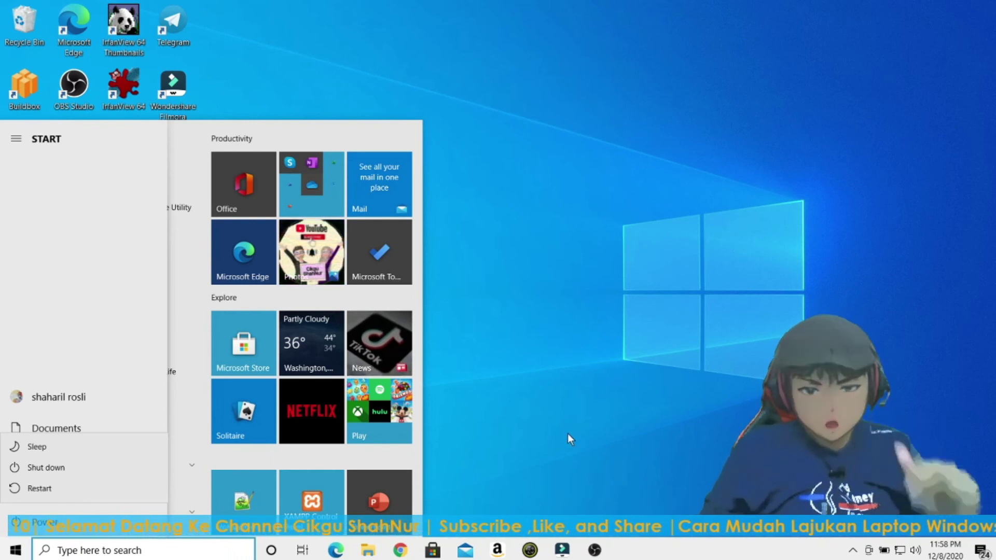
{"action": "mouse_move", "coordinate": [588, 552]}
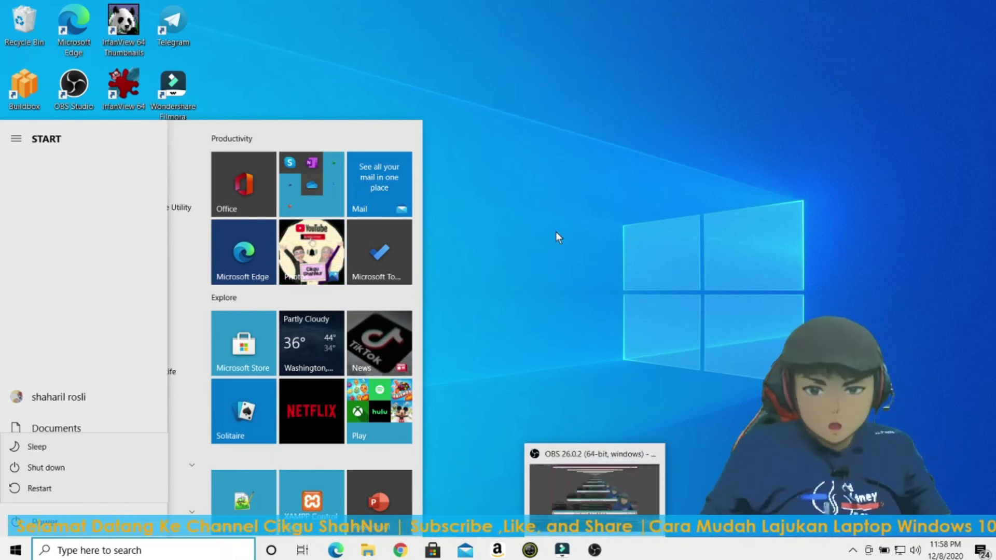
{"action": "left_click", "coordinate": [542, 273]}
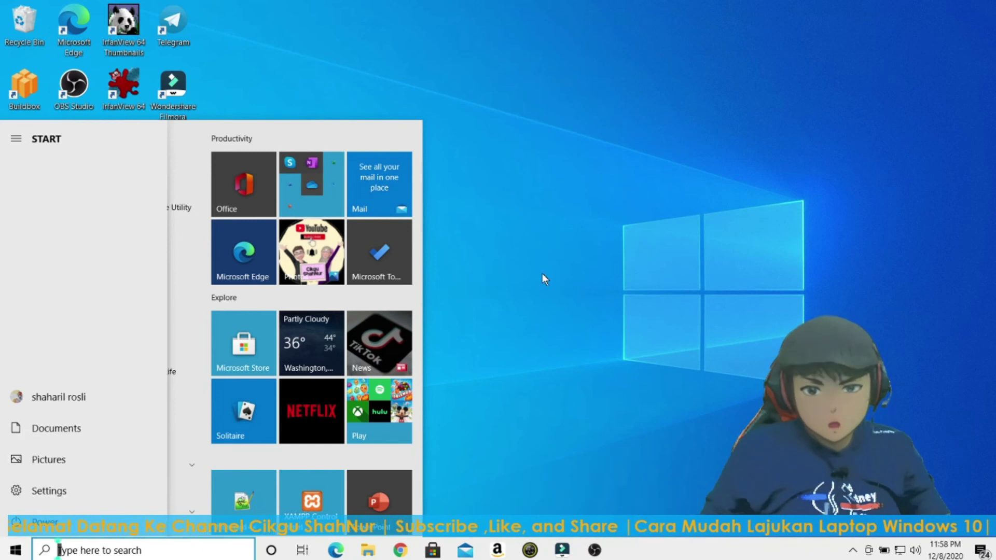
{"action": "left_click", "coordinate": [582, 287]}
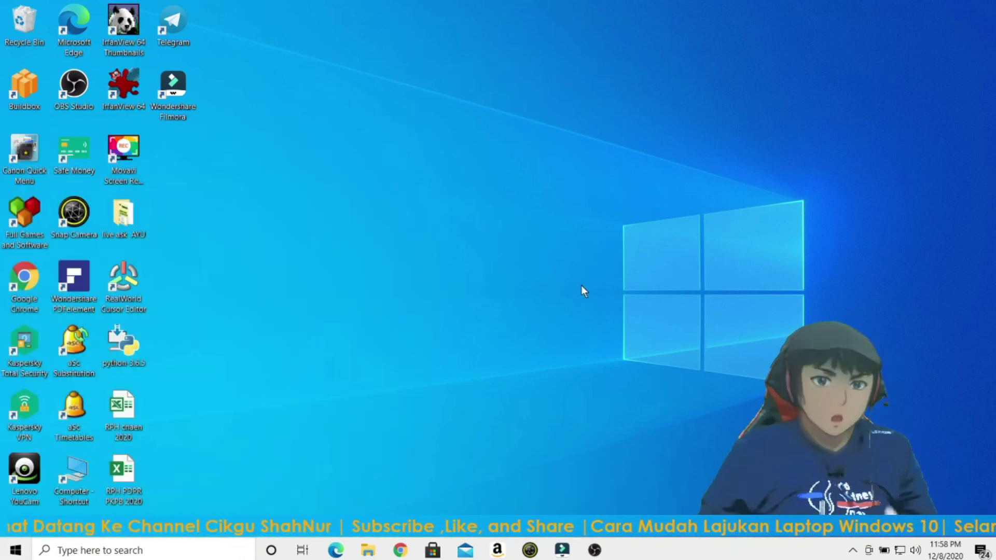